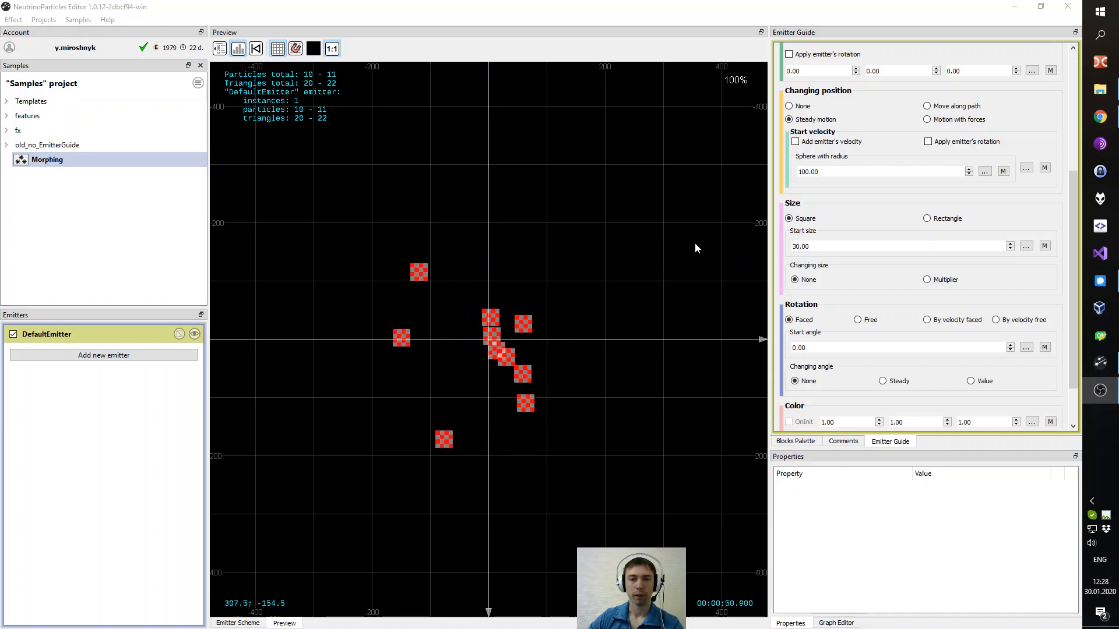
- Select the Morphing sample effect and reset the preview zoom to 1:1
scroll(919, 244, up, 6)
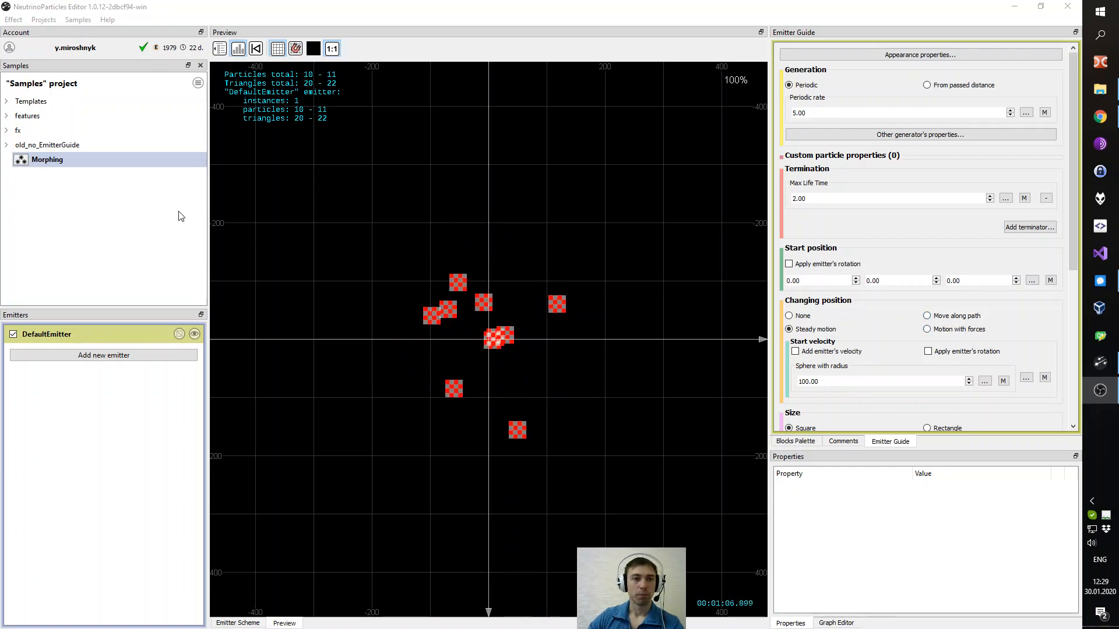
click(55, 163)
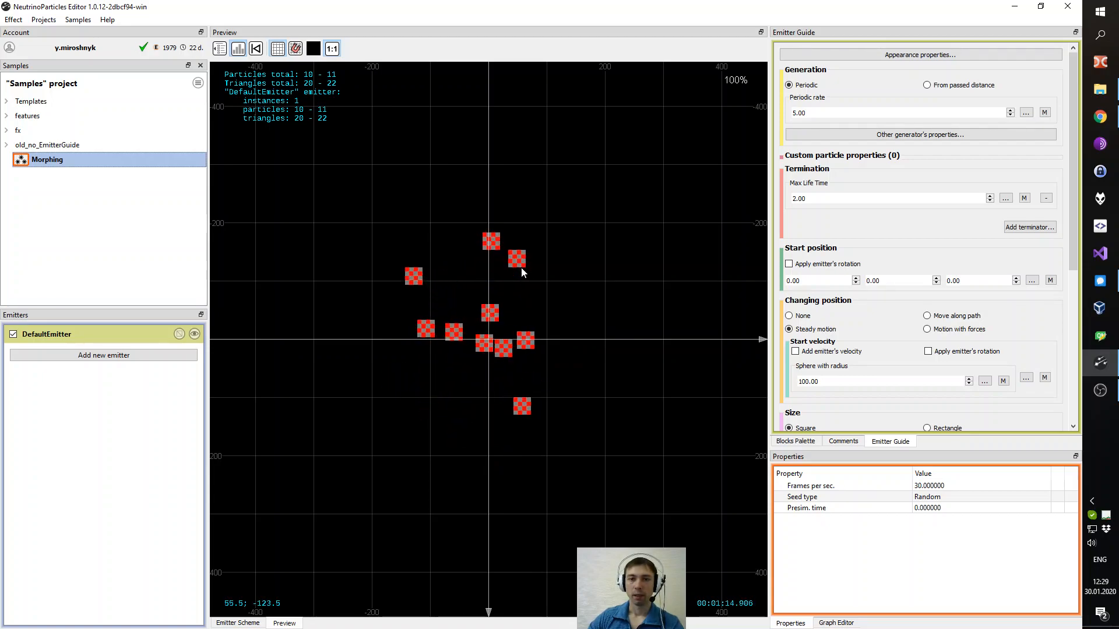
scroll(521, 268, down, 1)
scroll(542, 267, up, 2)
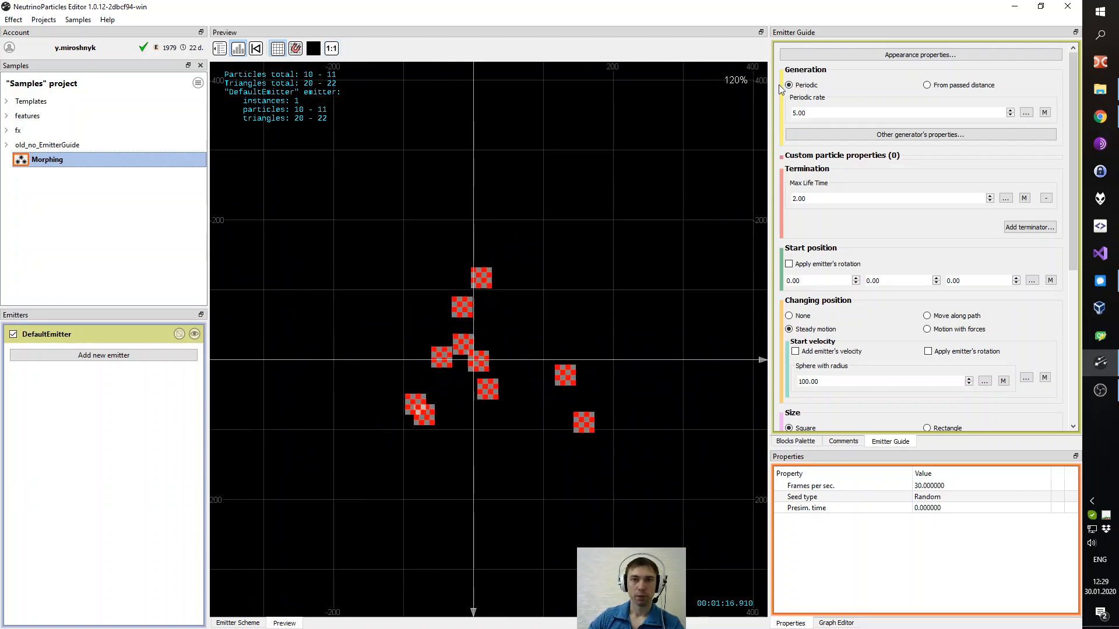
click(332, 48)
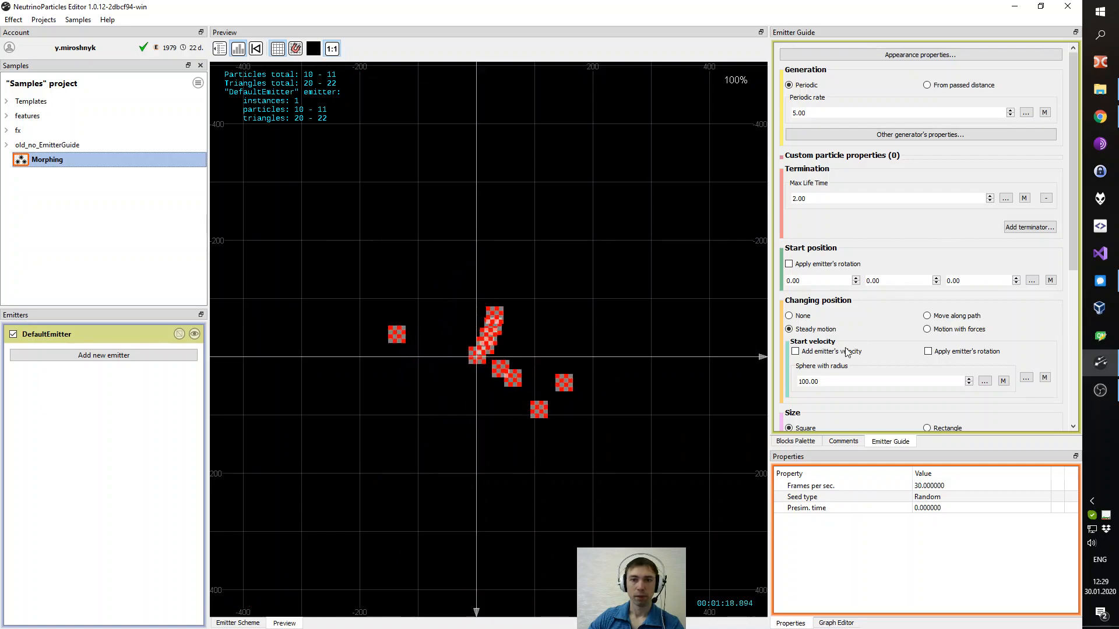
- Set the emitter's start position to Point from path and close the emission path into a circle
click(1033, 281)
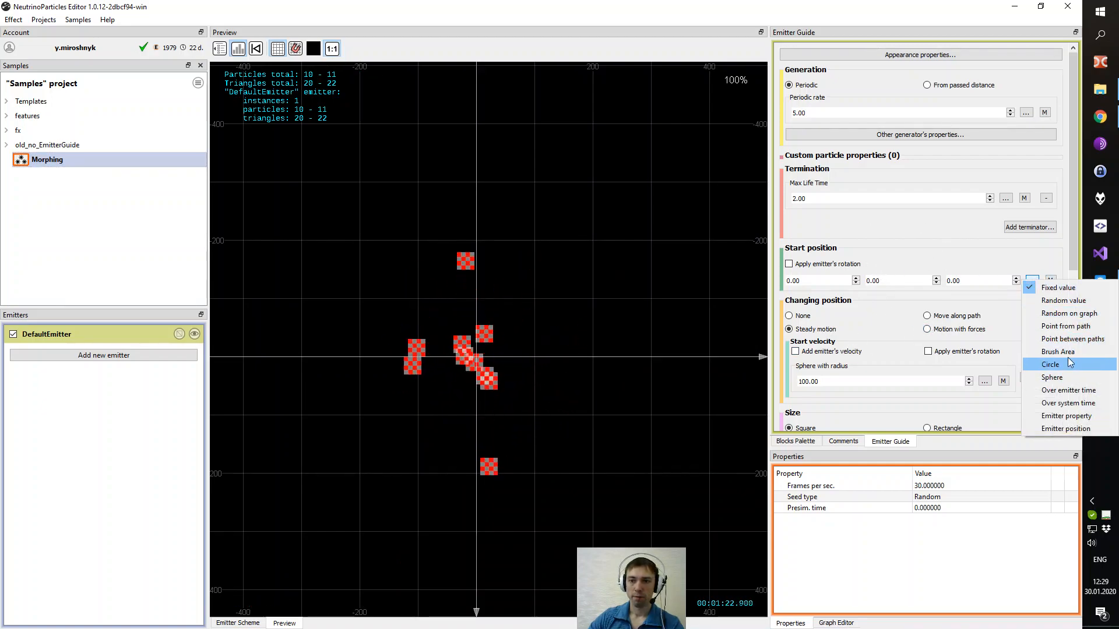
click(1080, 328)
drag(437, 366, 471, 255)
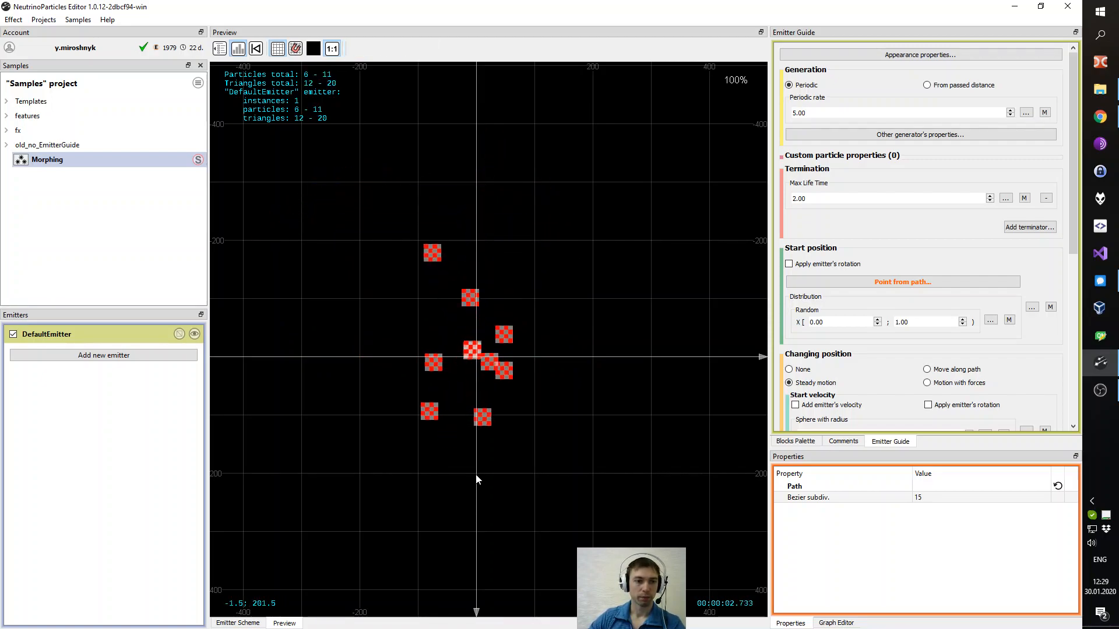
click(359, 357)
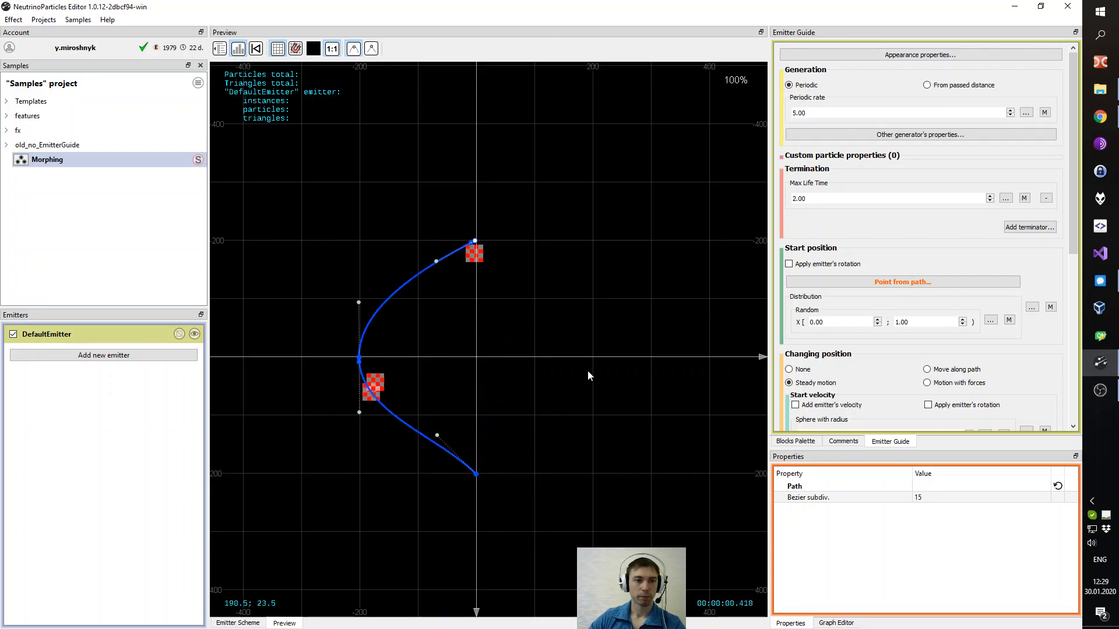
click(481, 473)
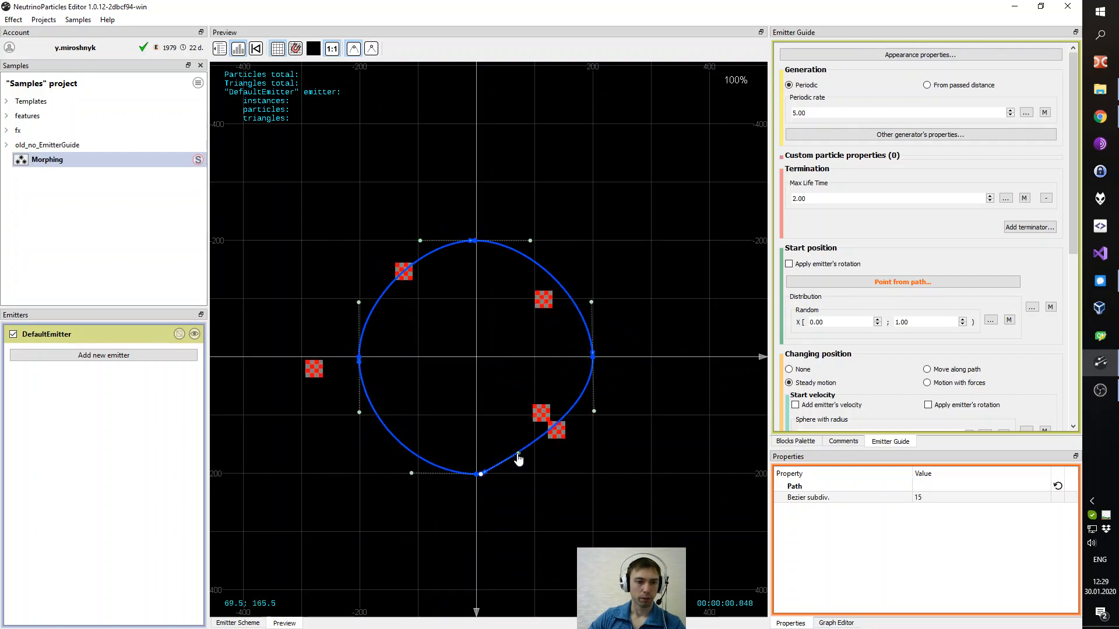
- Adjust the circle path's control handles and bottom point so it forms a smooth circle
drag(558, 473, 560, 473)
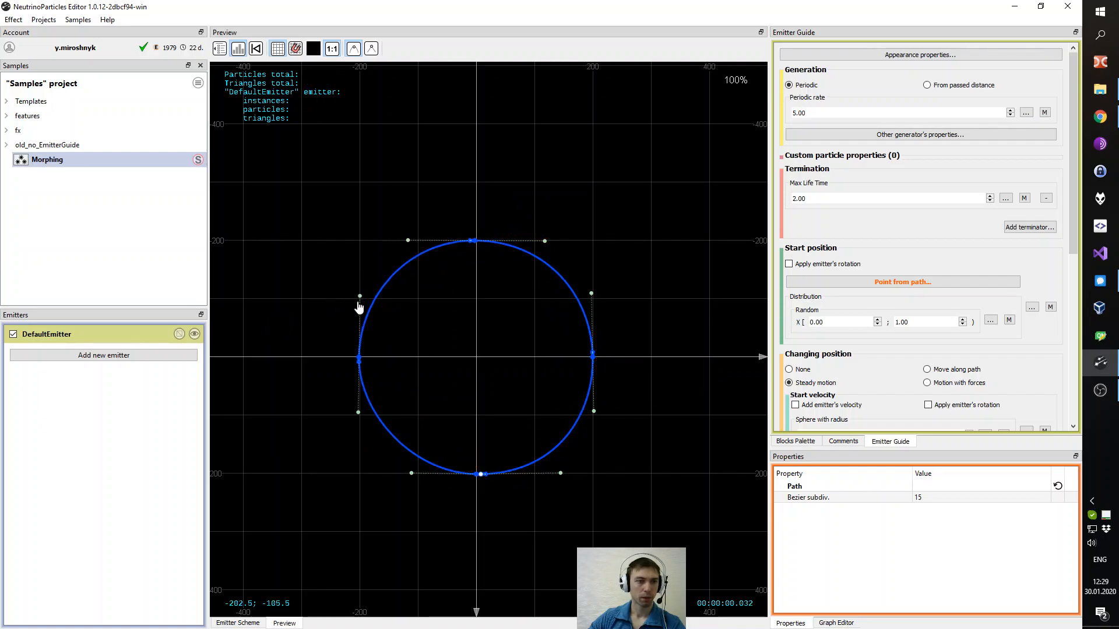
drag(357, 412, 357, 423)
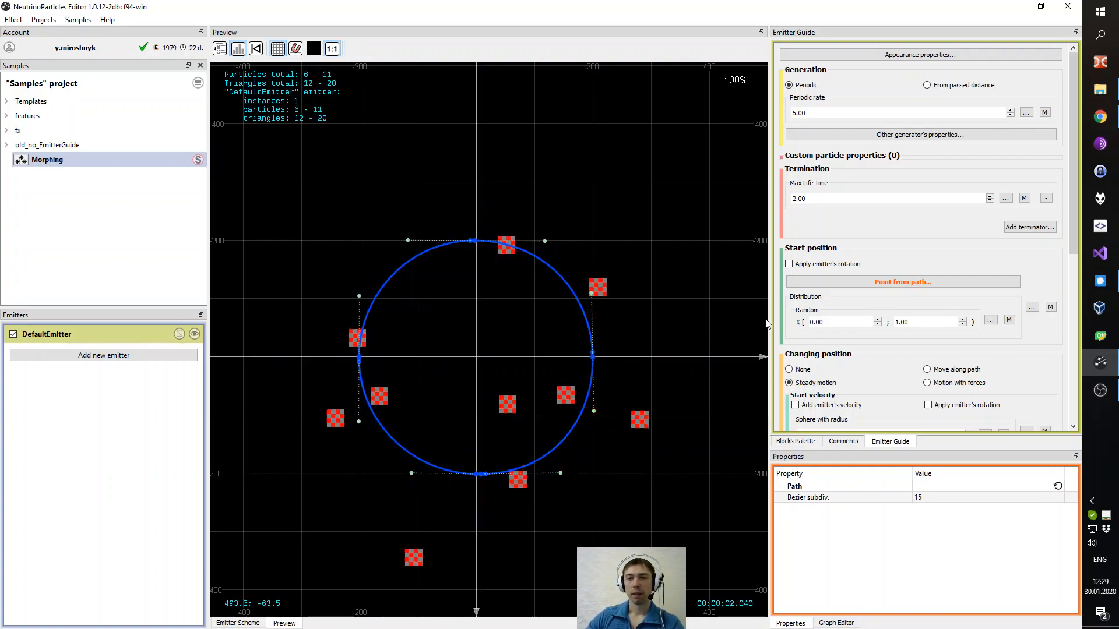
click(476, 476)
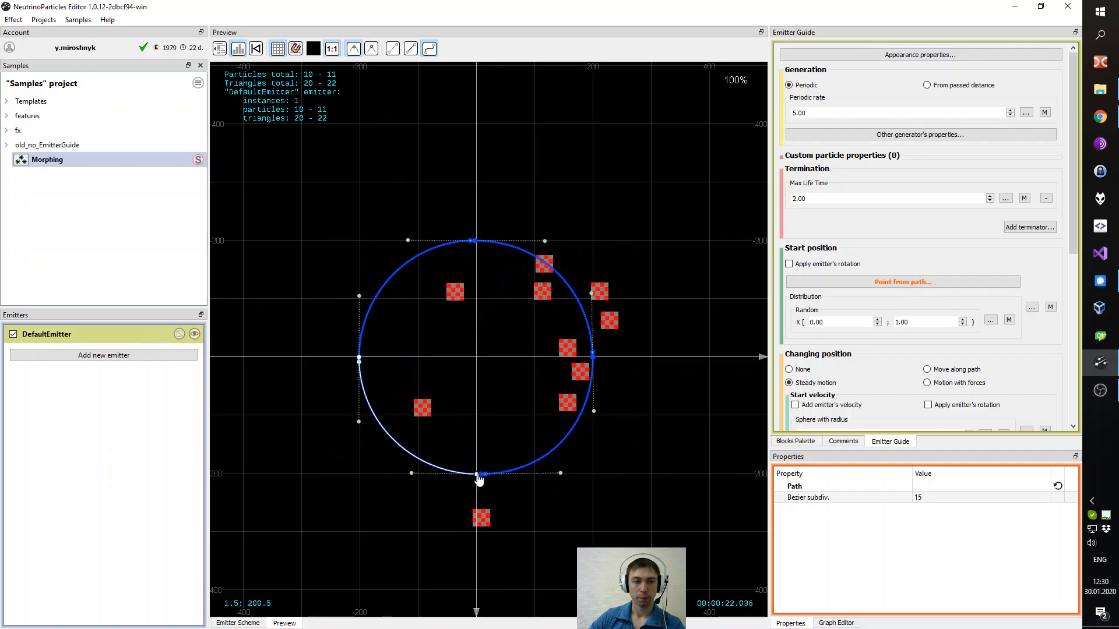
mouse_move(478, 479)
mouse_down()
mouse_move(456, 494)
mouse_move(467, 476)
mouse_move(477, 481)
mouse_up()
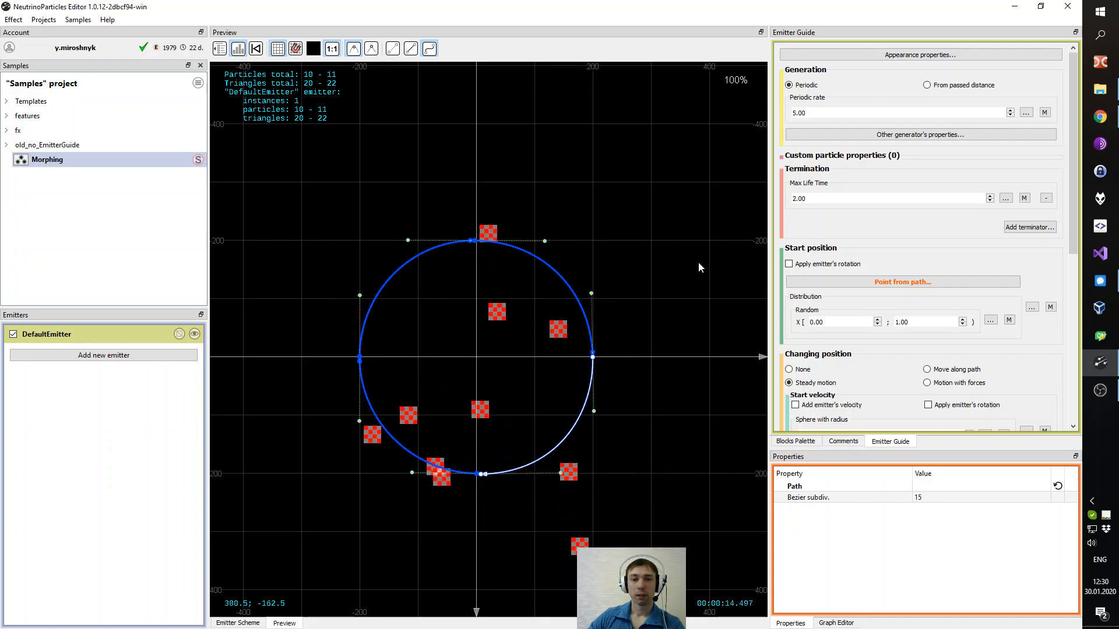
- Make the start position a multi-distribution and add a second three-component entry b
drag(1076, 215, 1079, 240)
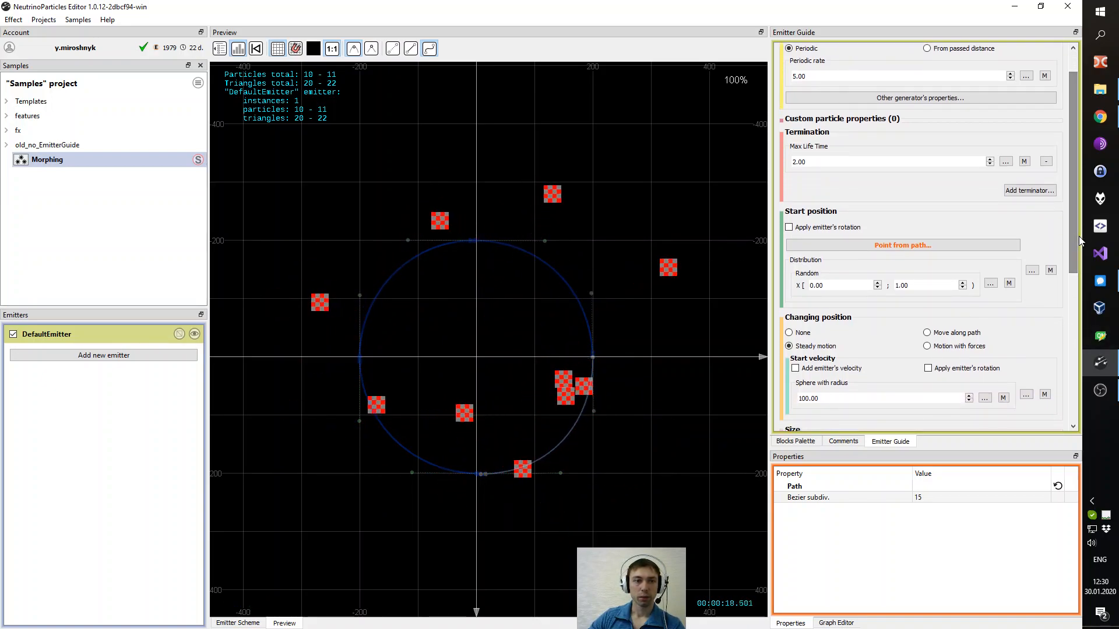
click(1052, 271)
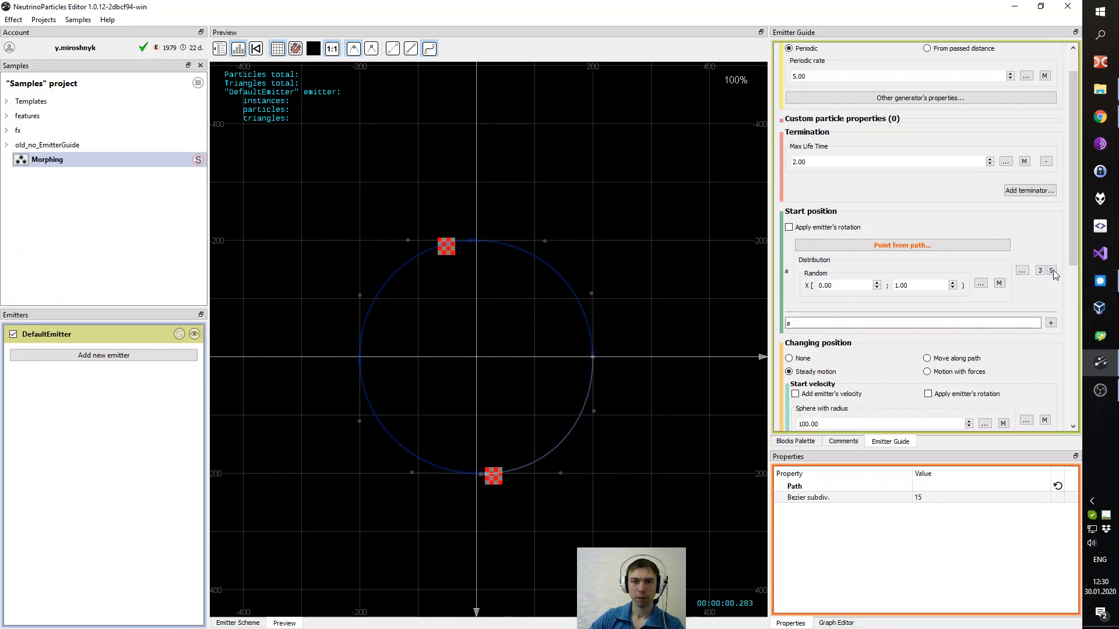
click(1051, 324)
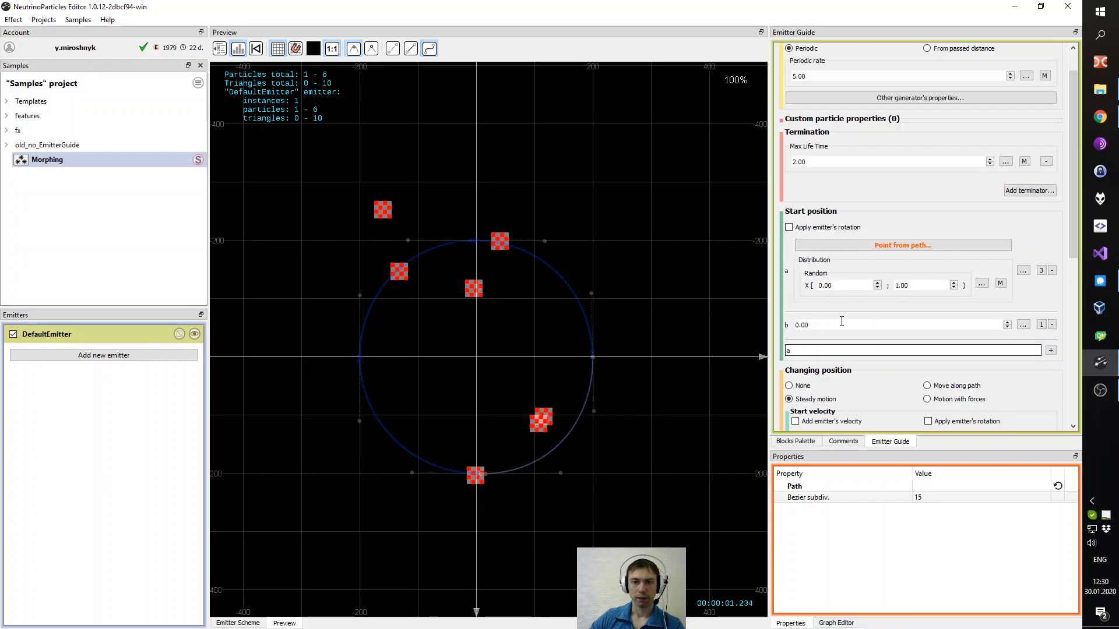
click(1042, 326)
click(1066, 357)
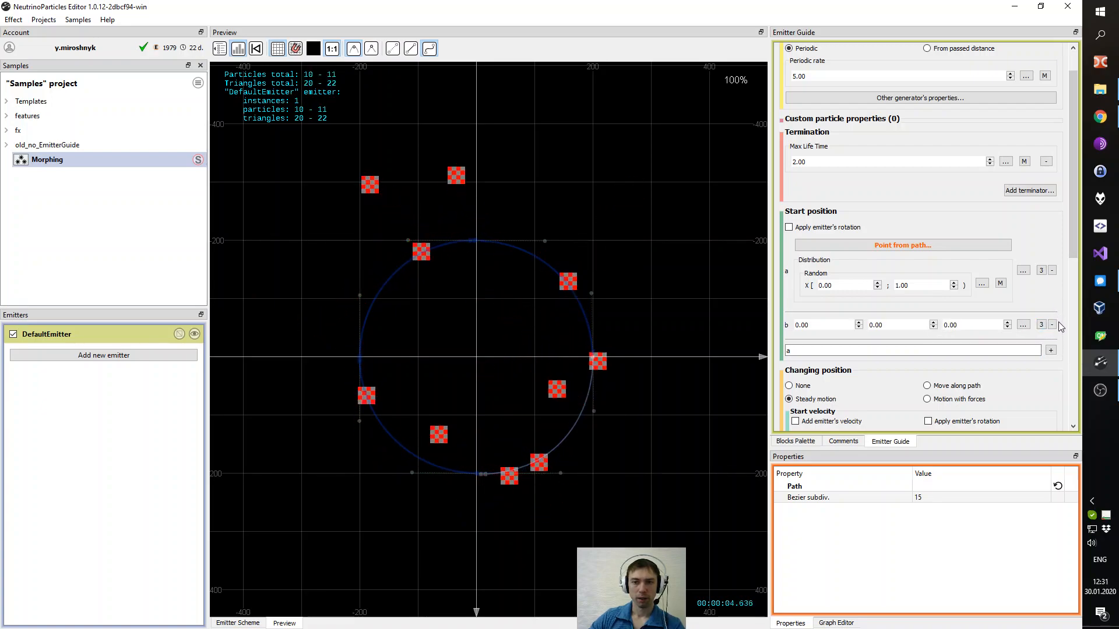
- Set entry b's value to Point from path
click(1024, 325)
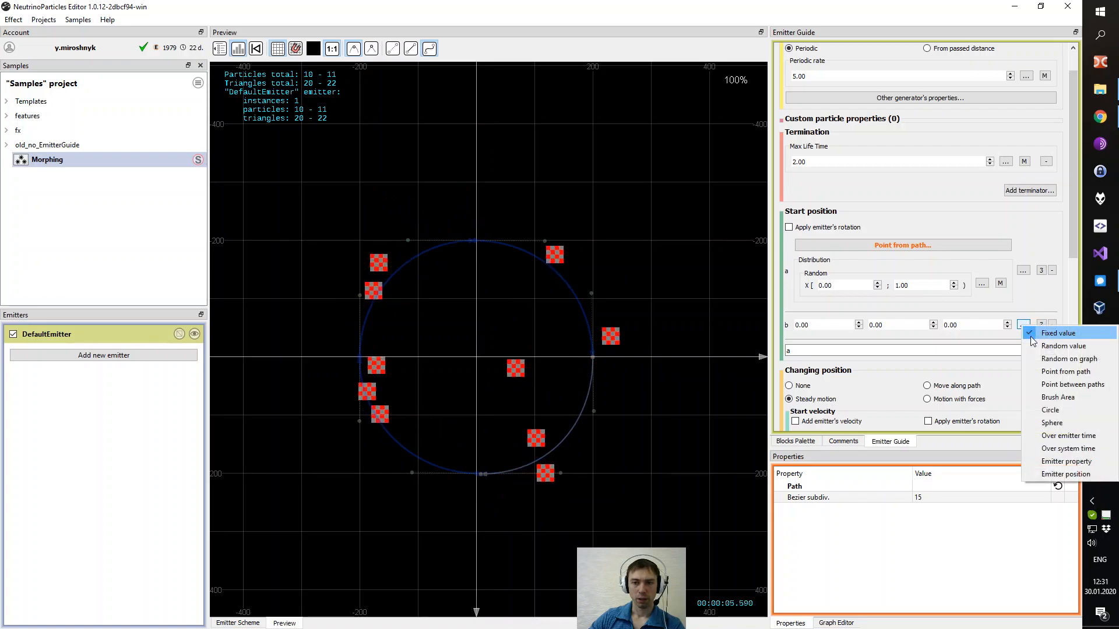
click(1075, 385)
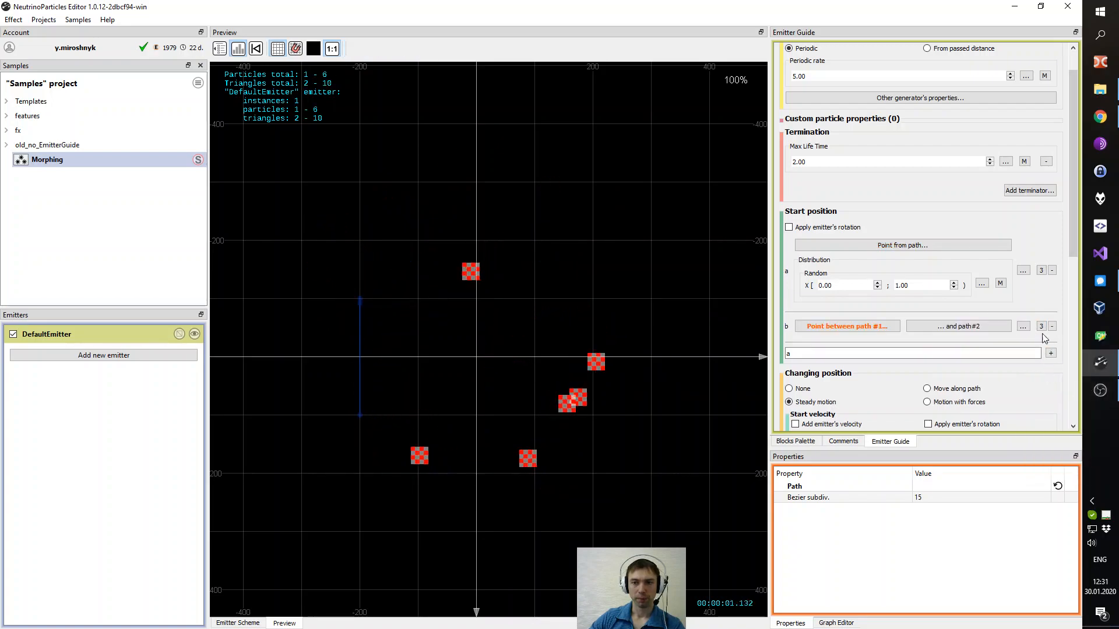
click(1024, 326)
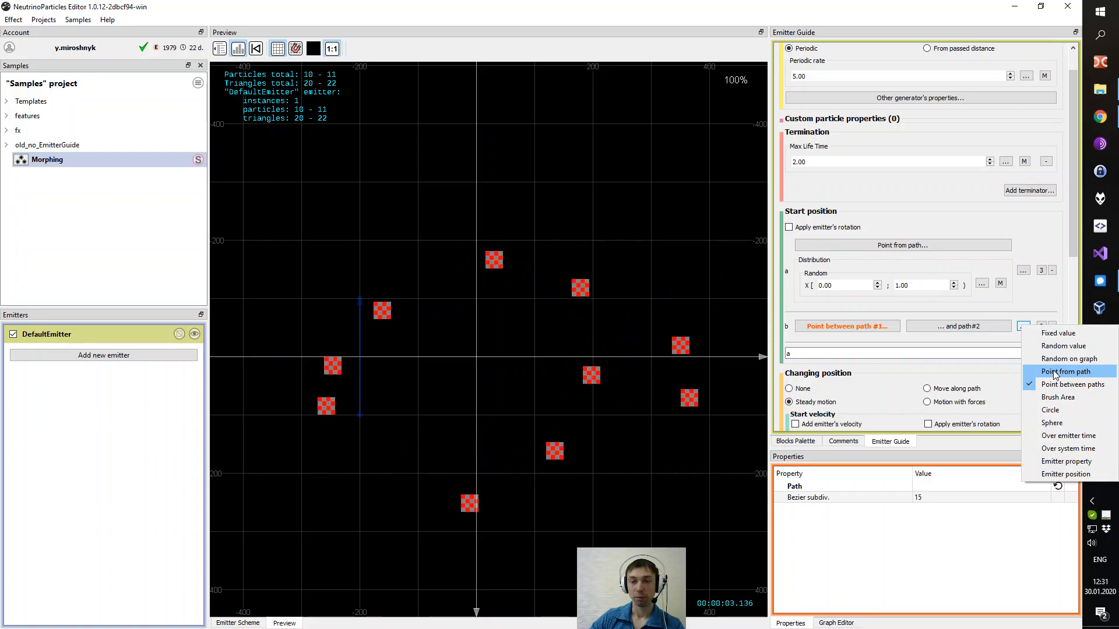
click(1034, 367)
- Redraw entry b's path as a straight-edged square from -200 to 200 on both axes
scroll(863, 394, down, 2)
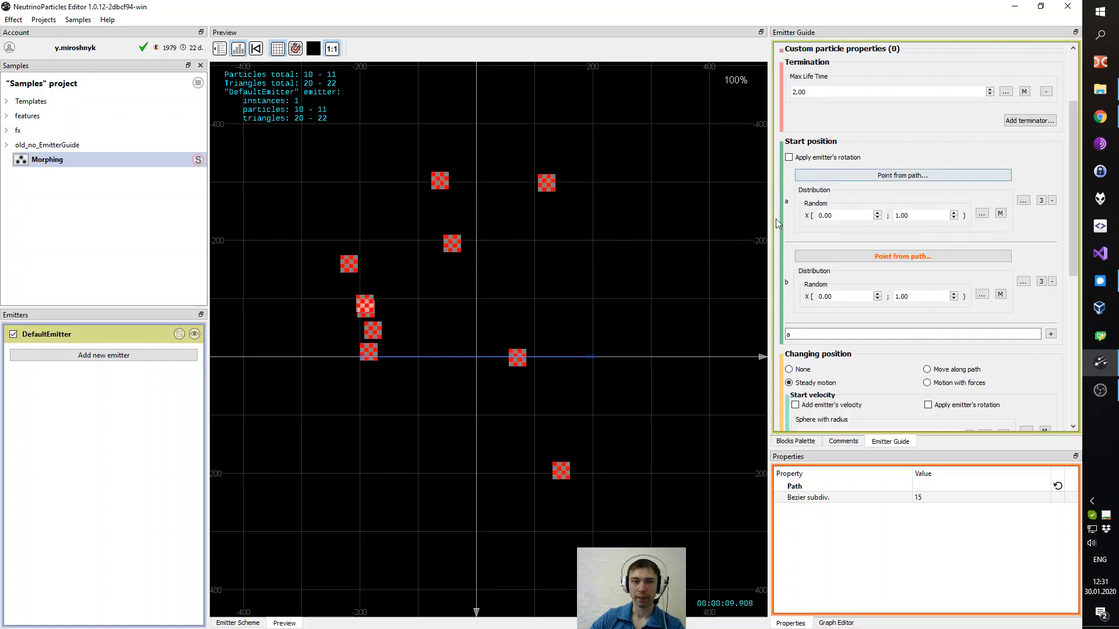
click(849, 173)
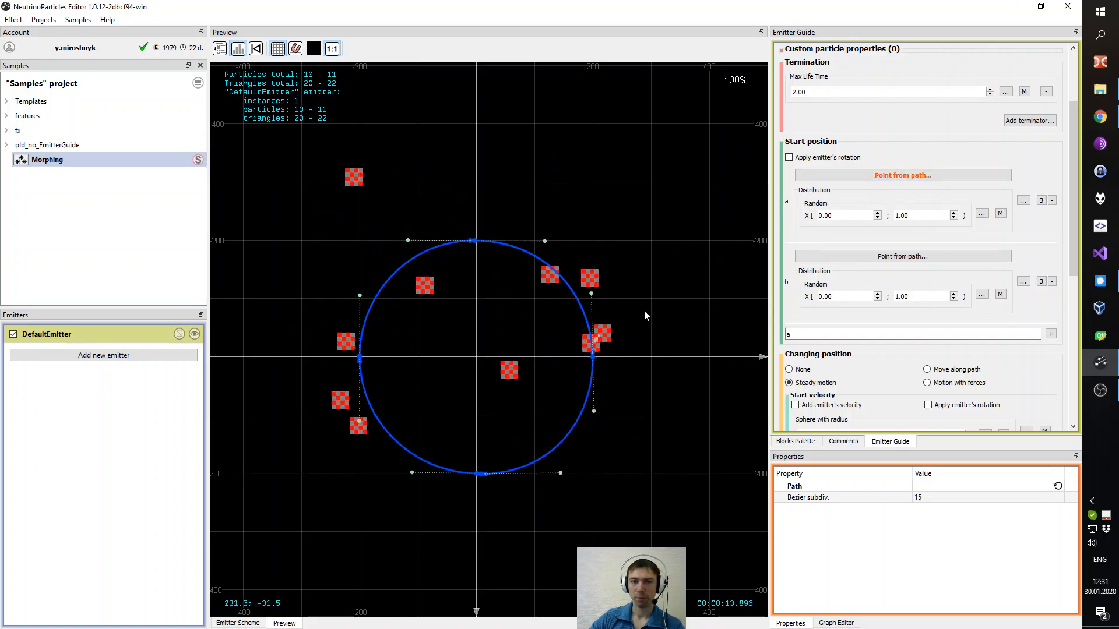
click(833, 257)
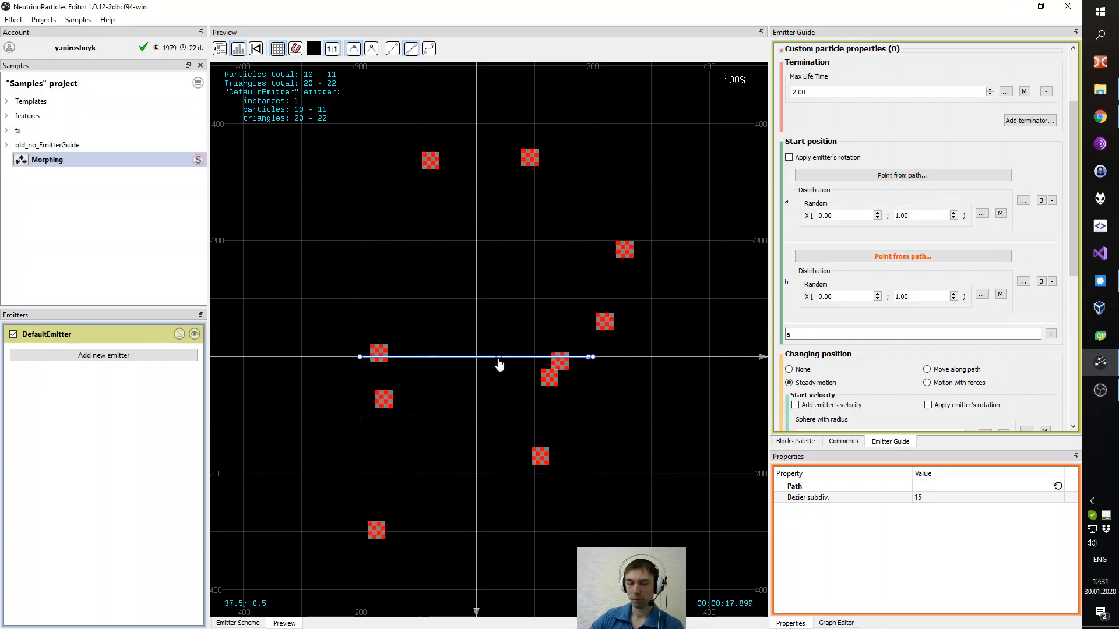
key(Delete)
click(476, 475)
click(359, 473)
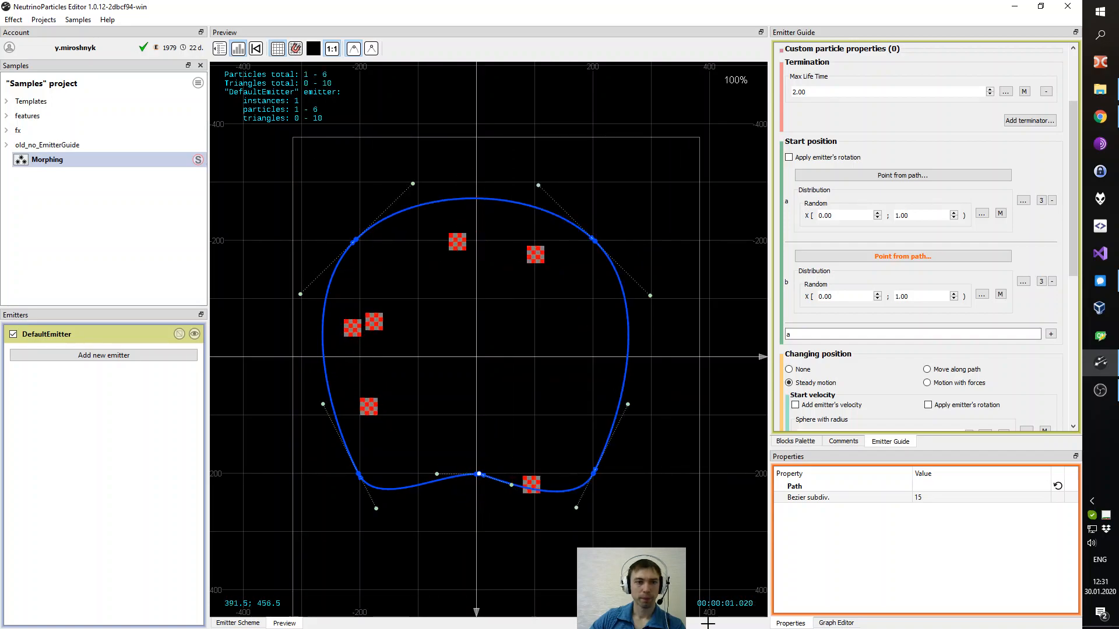
drag(706, 624, 707, 622)
click(371, 49)
click(699, 328)
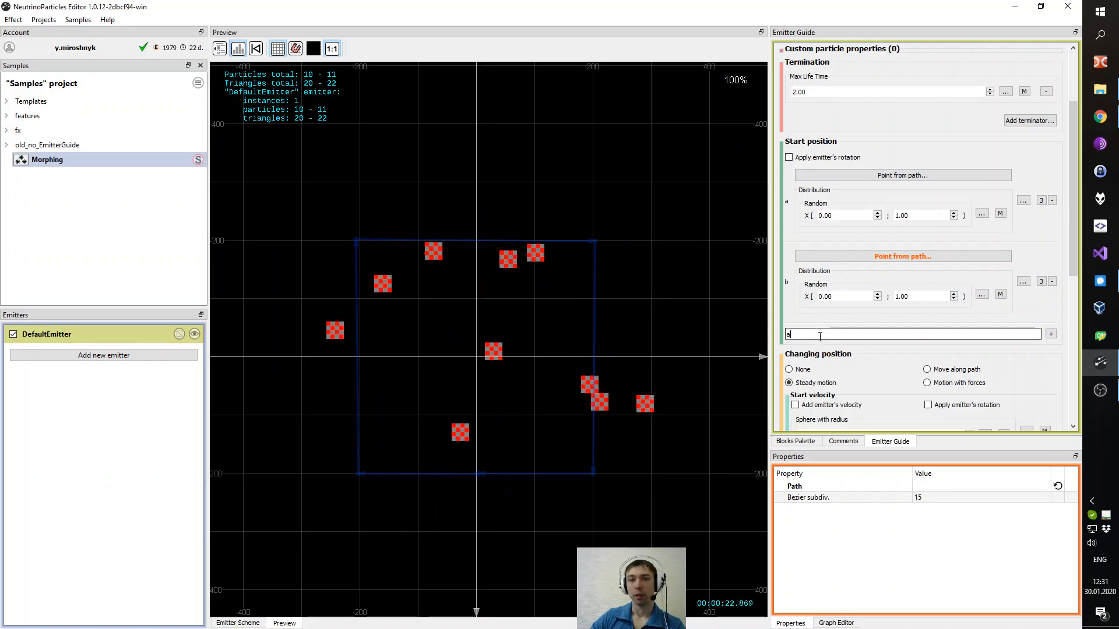
- Add a custom particle property named MyPathPosition
drag(1072, 253, 1075, 204)
scroll(1062, 224, down, 1)
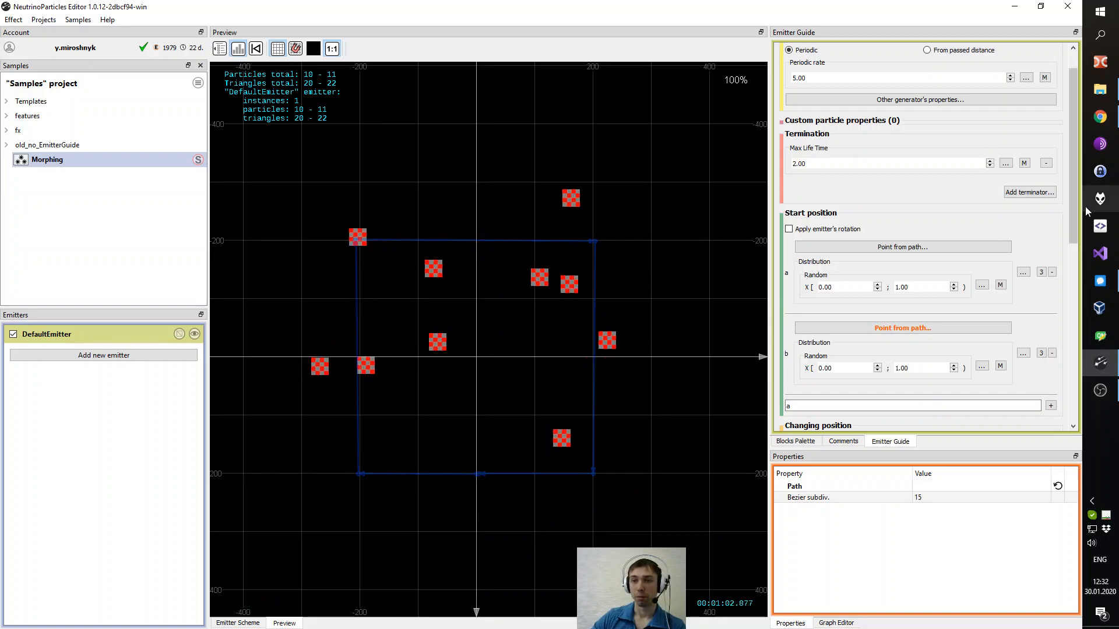
drag(1075, 202, 1074, 166)
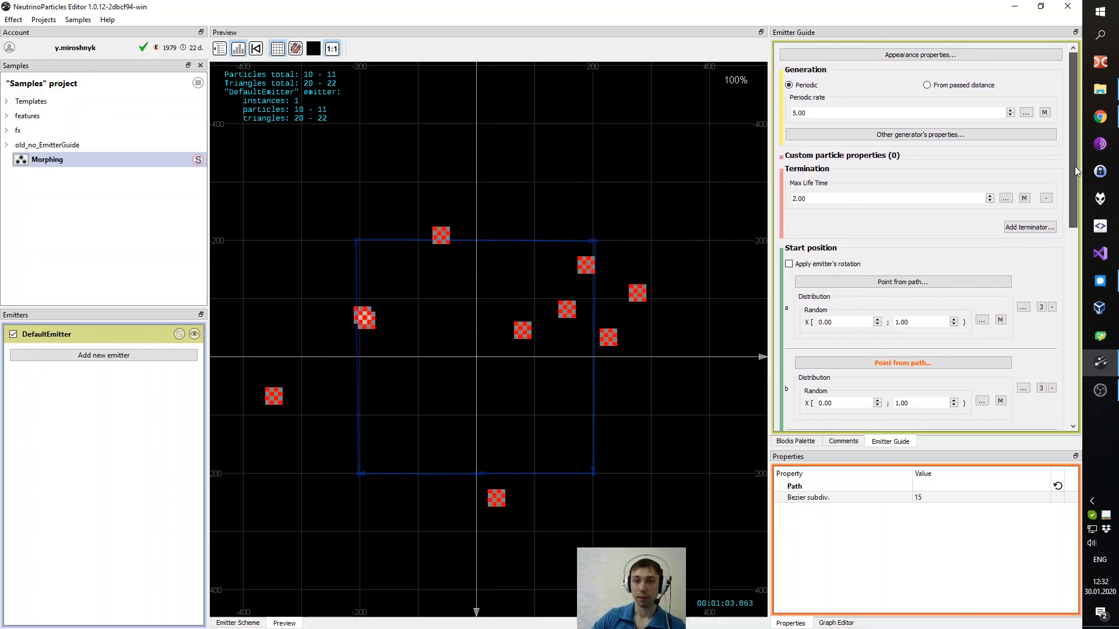
click(880, 158)
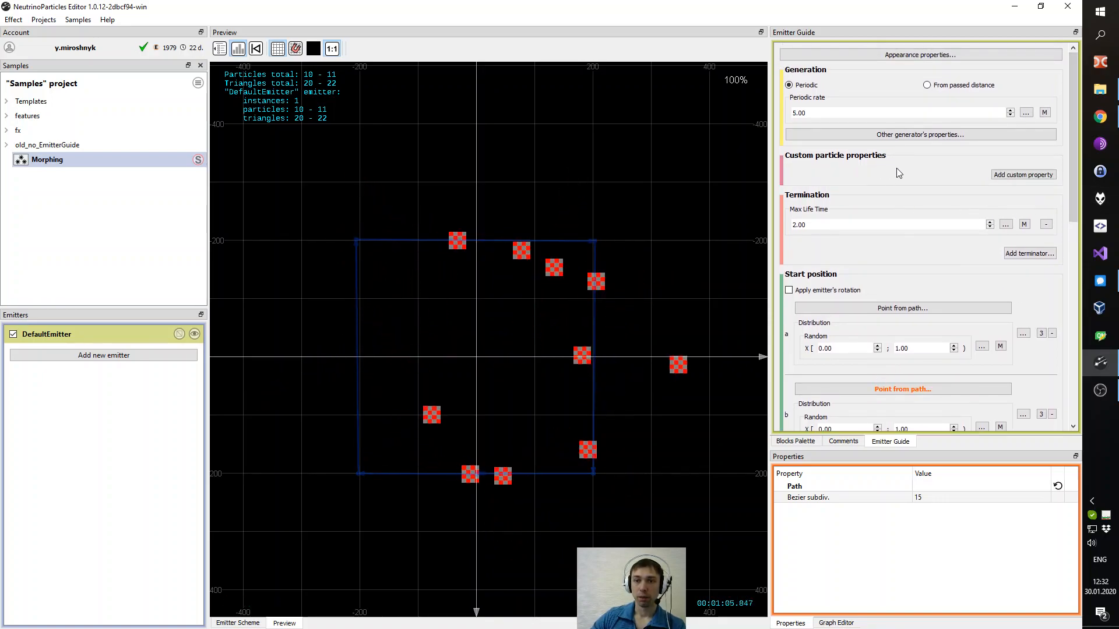
click(1031, 177)
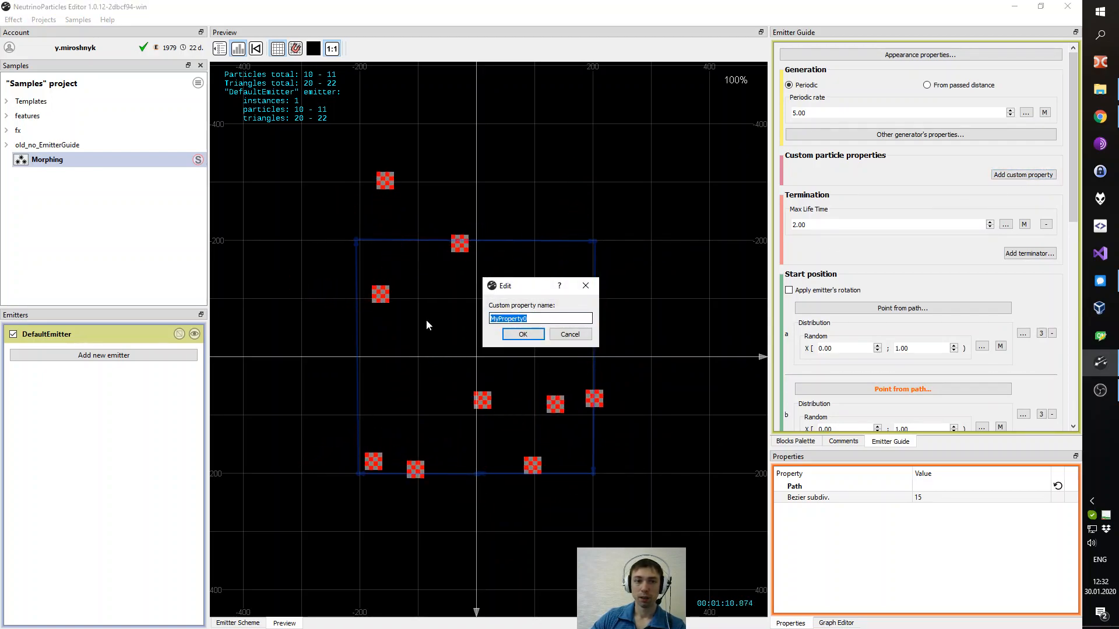
text(MyPathPosition)
key(Return)
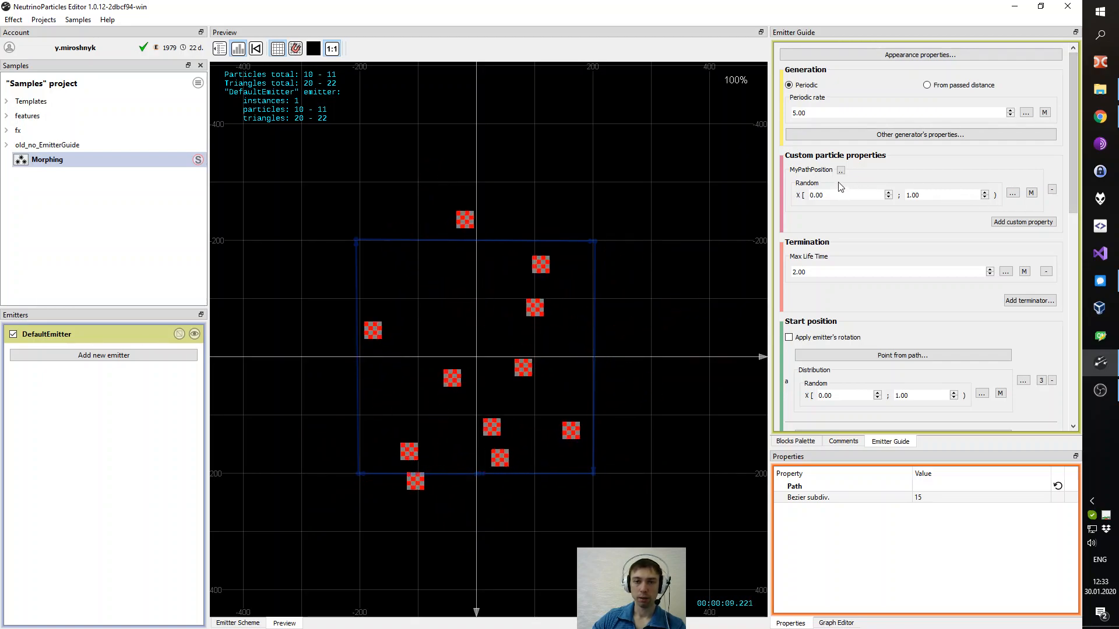
- Drive path a's distribution with the MyPathPosition custom property
drag(1074, 165, 1078, 184)
scroll(1055, 187, down, 1)
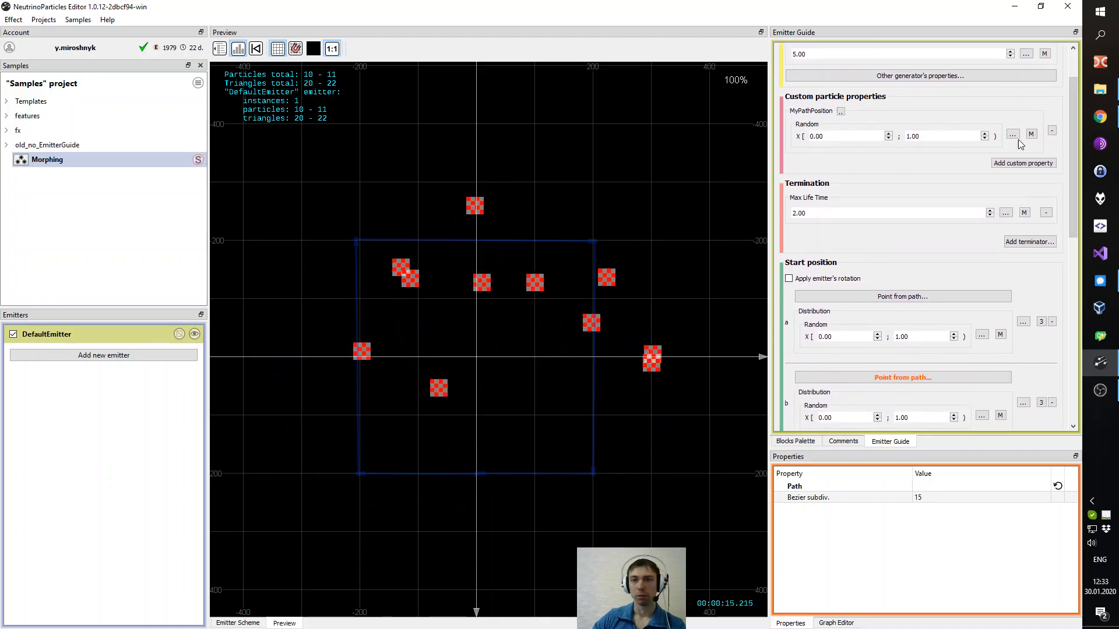
drag(1074, 139, 1075, 170)
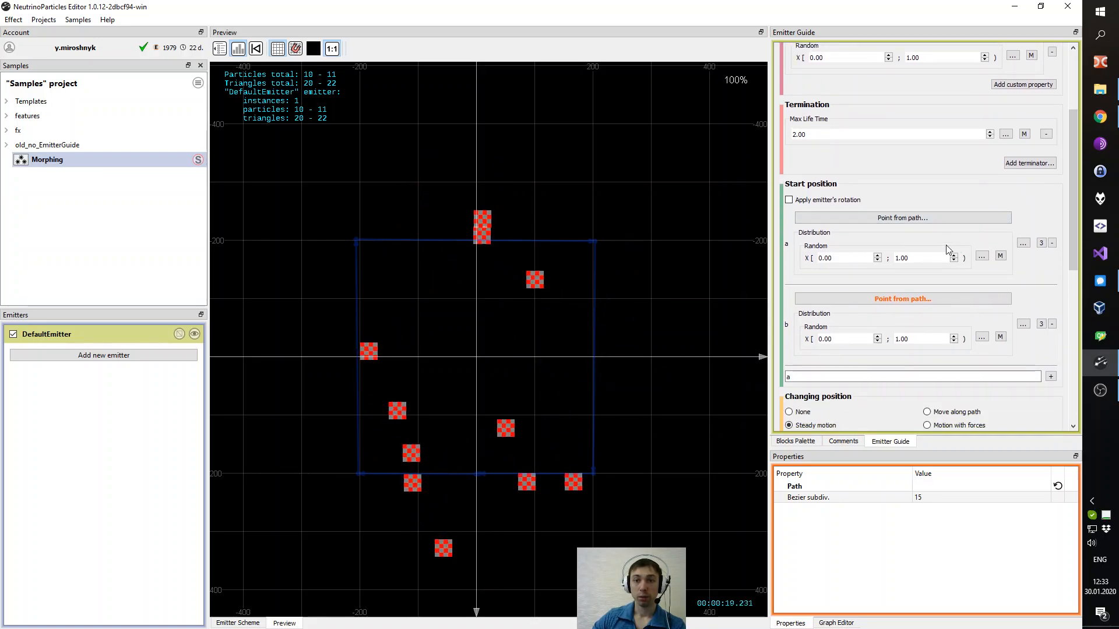
scroll(893, 246, up, 3)
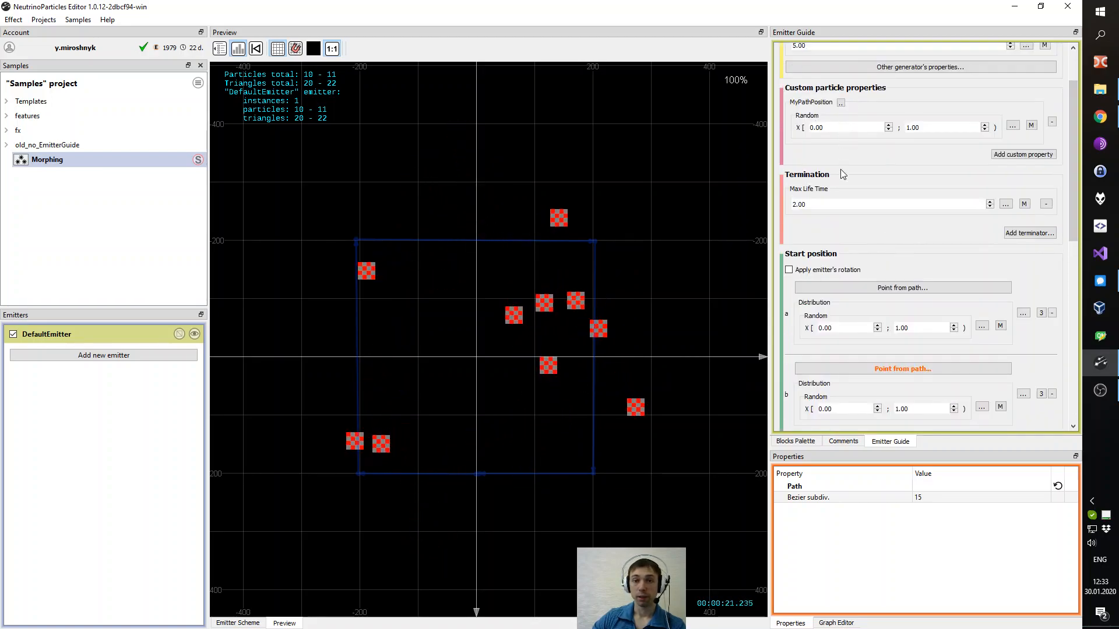
scroll(840, 160, down, 2)
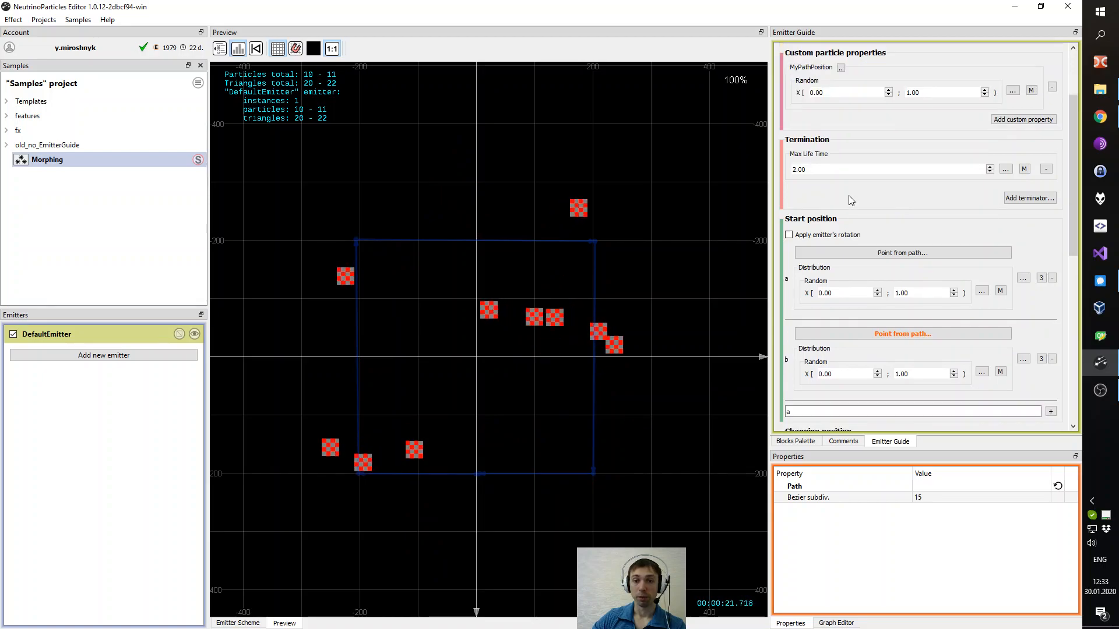
click(984, 293)
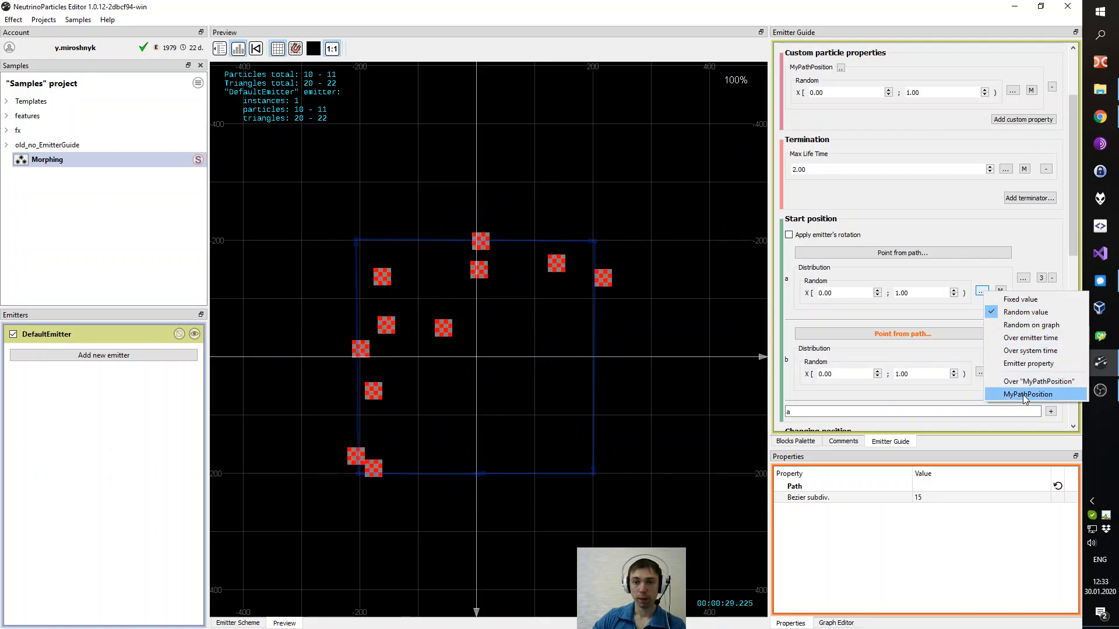
click(1023, 394)
- Drive path b's distribution with the MyPathPosition custom property
click(981, 355)
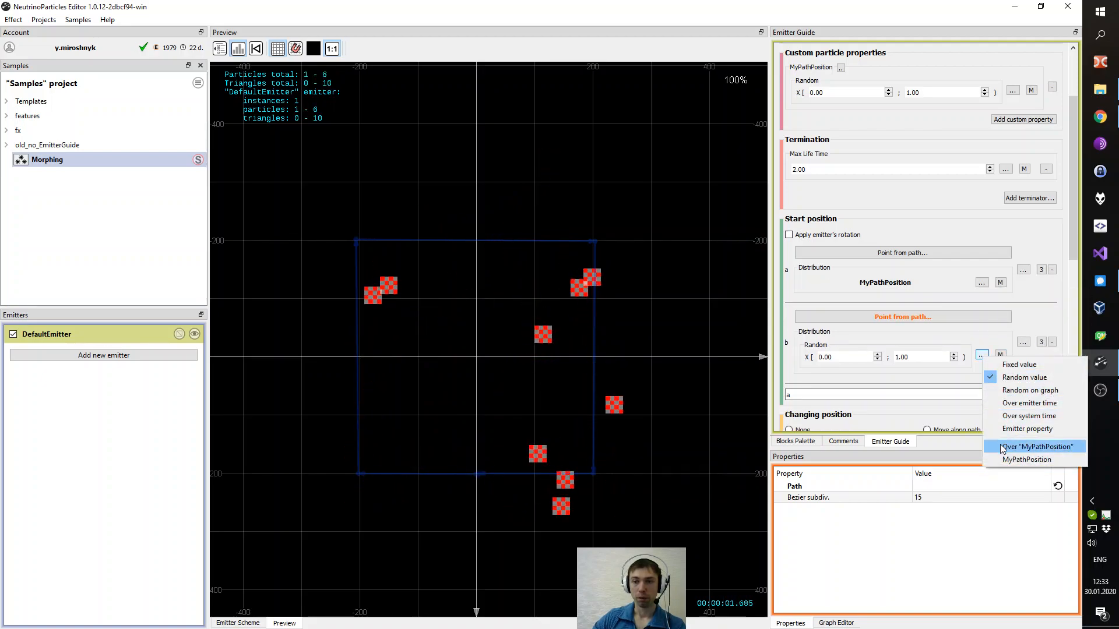
click(1014, 460)
scroll(919, 367, down, 1)
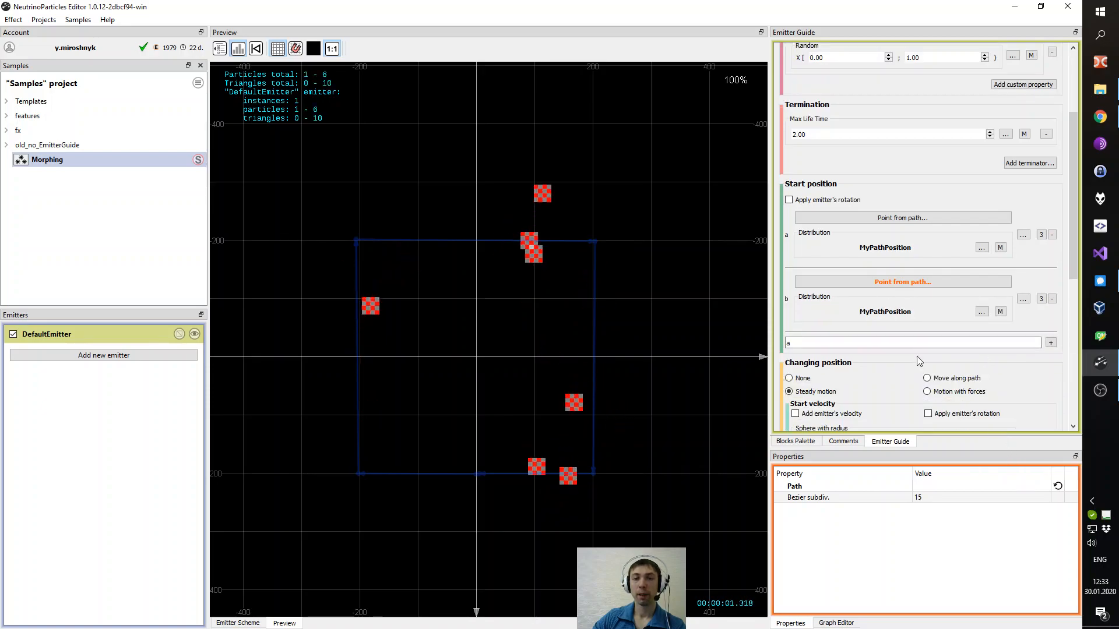
scroll(913, 331, up, 2)
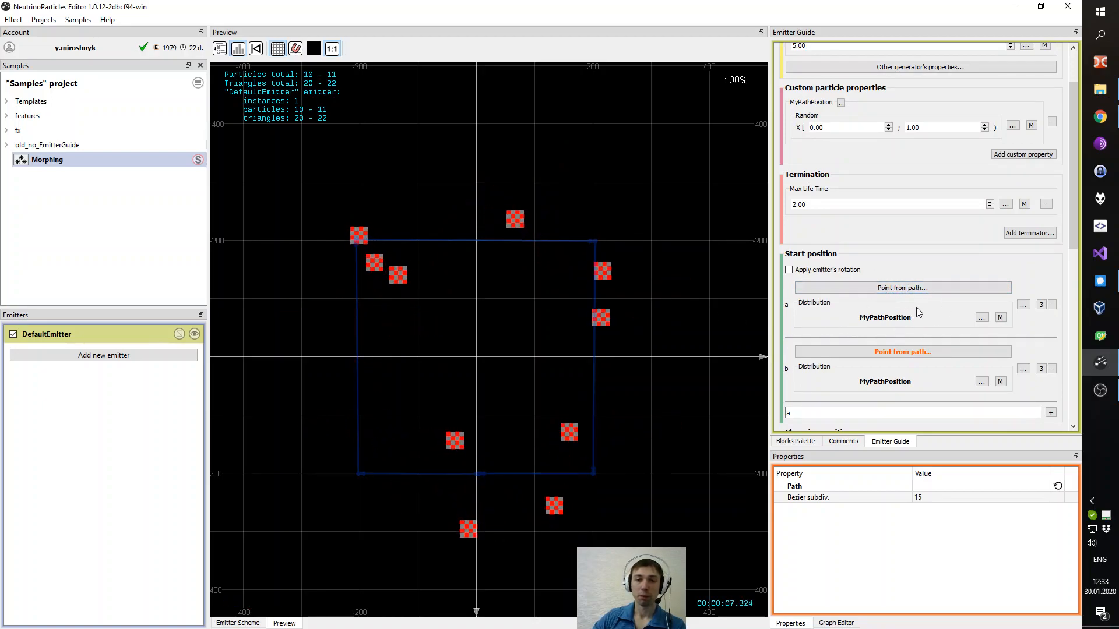
- Add a third multi-distribution entry c to the start position
scroll(909, 385, down, 1)
click(866, 379)
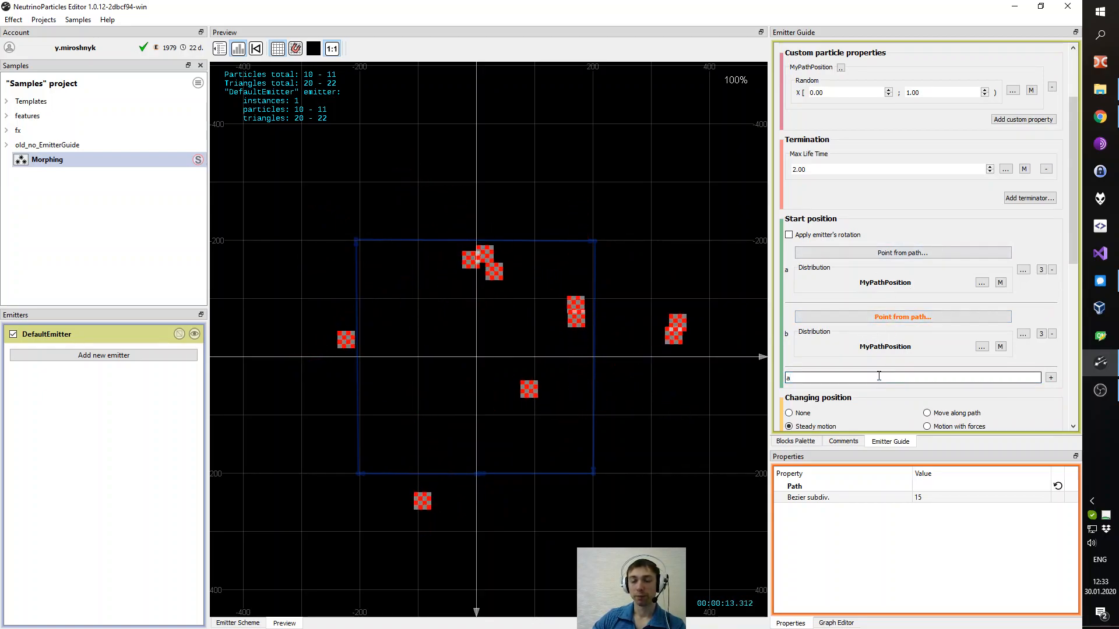
mouse_move(1075, 223)
mouse_down()
mouse_move(1080, 255)
mouse_move(1075, 157)
mouse_move(1075, 228)
mouse_move(1061, 228)
mouse_up()
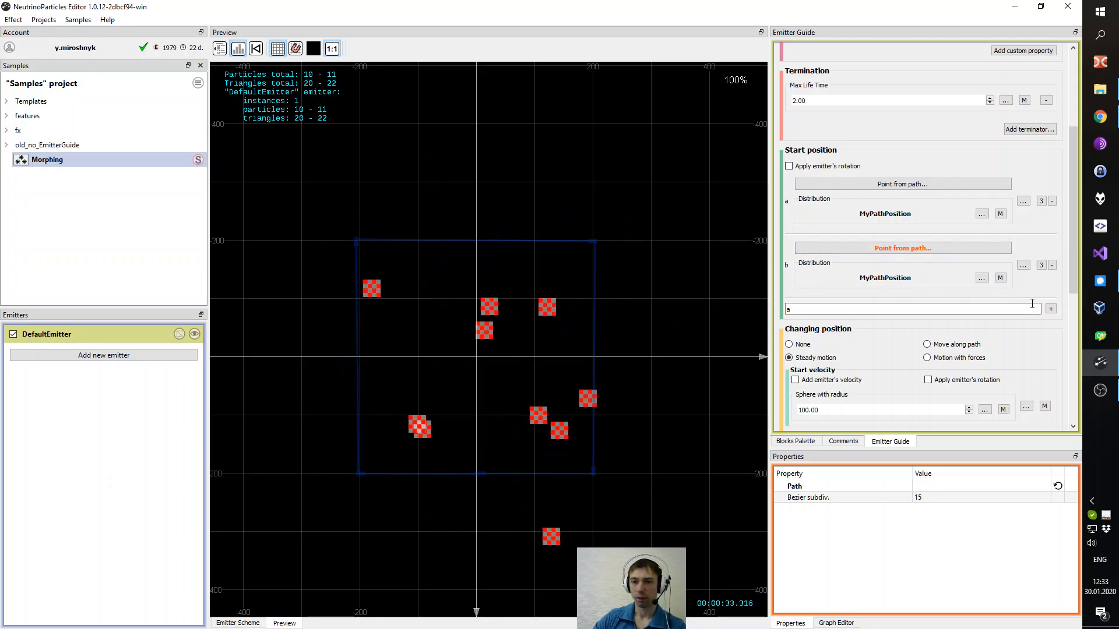
click(1051, 309)
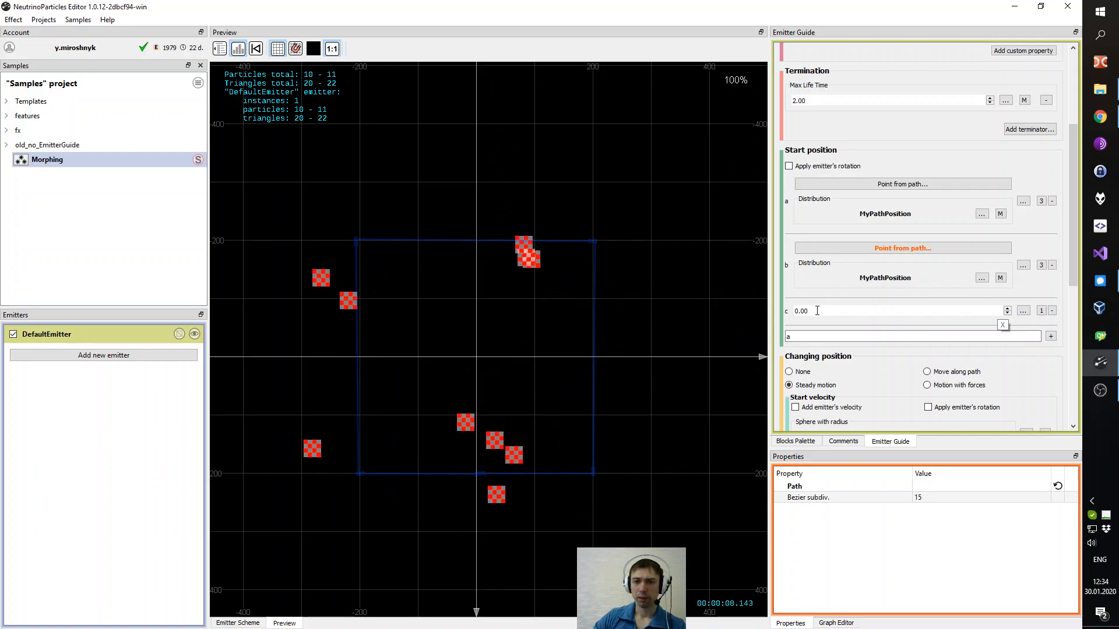
- Set the multi-distribution result expression to a + (b - a) * c
click(977, 335)
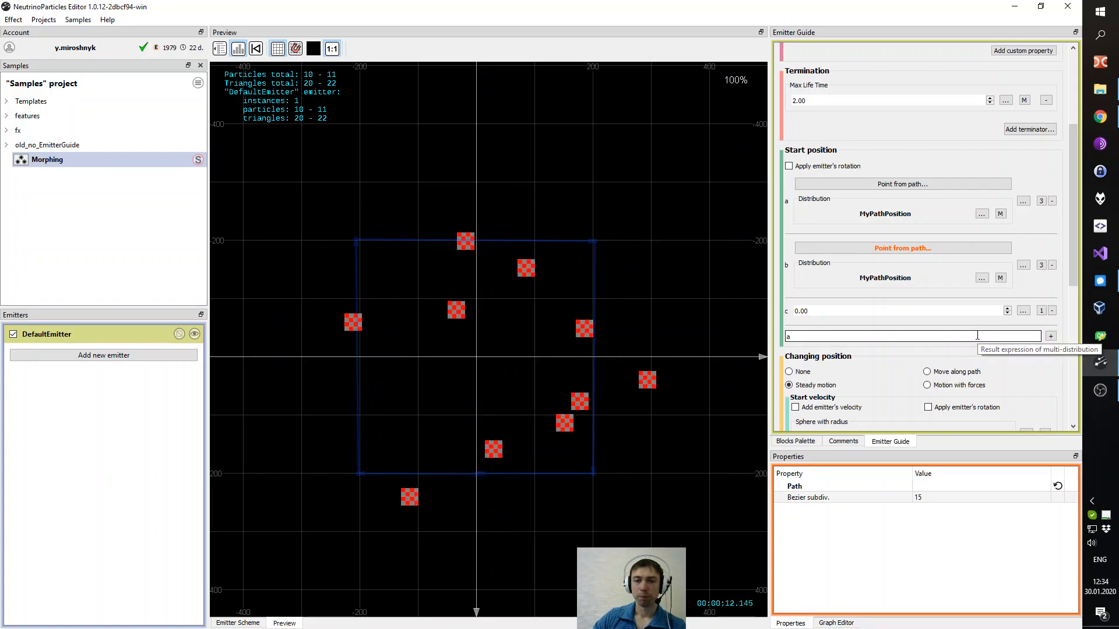
drag(861, 338, 753, 339)
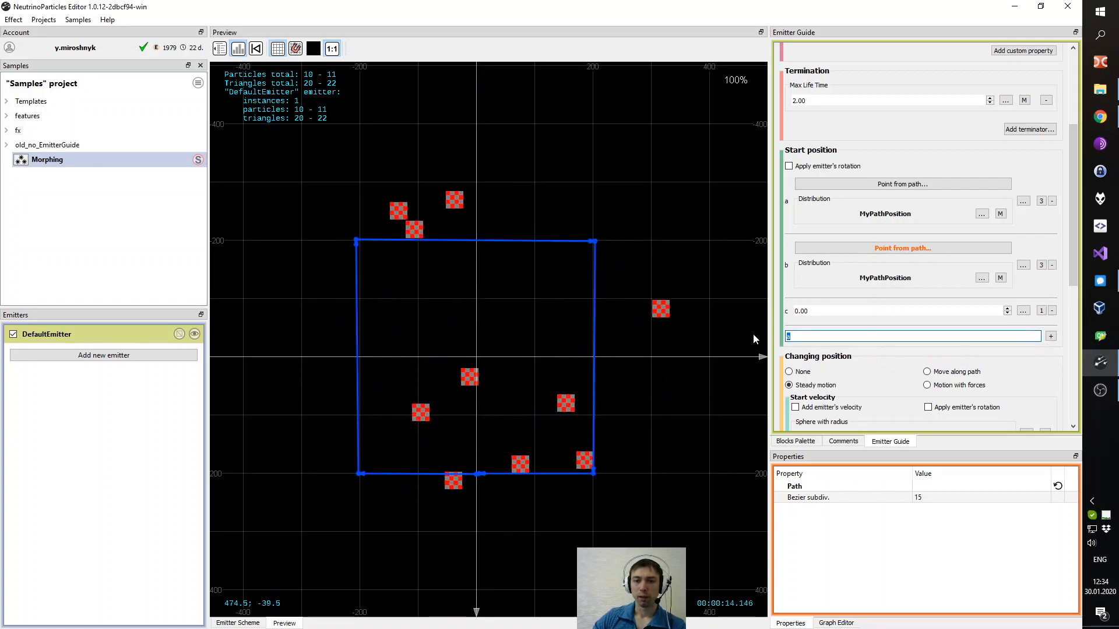
click(814, 336)
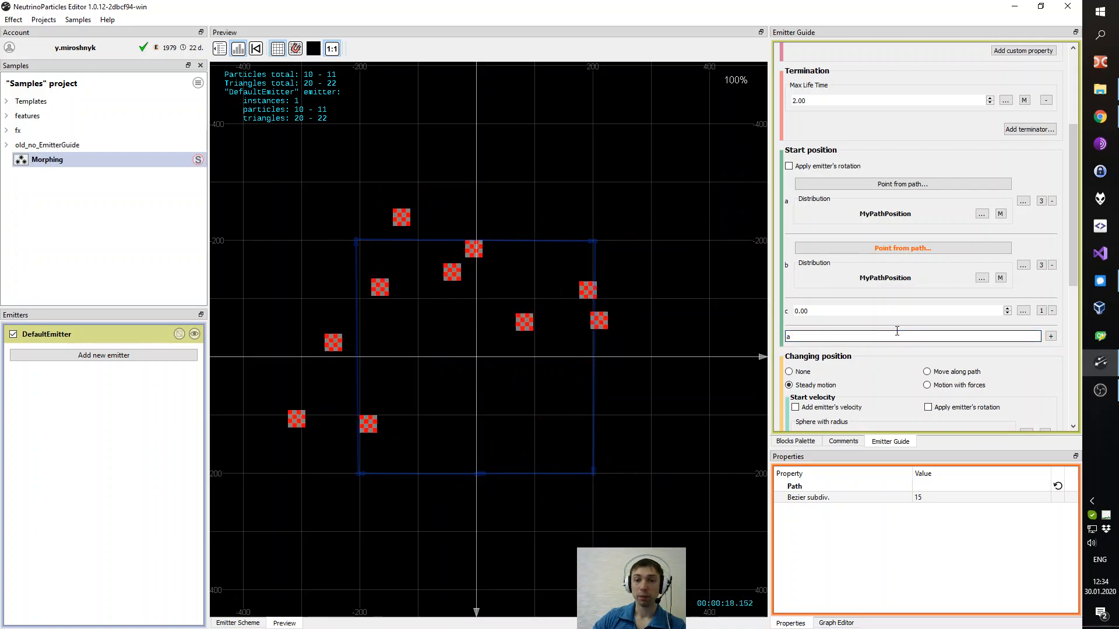
text(+ (b - )
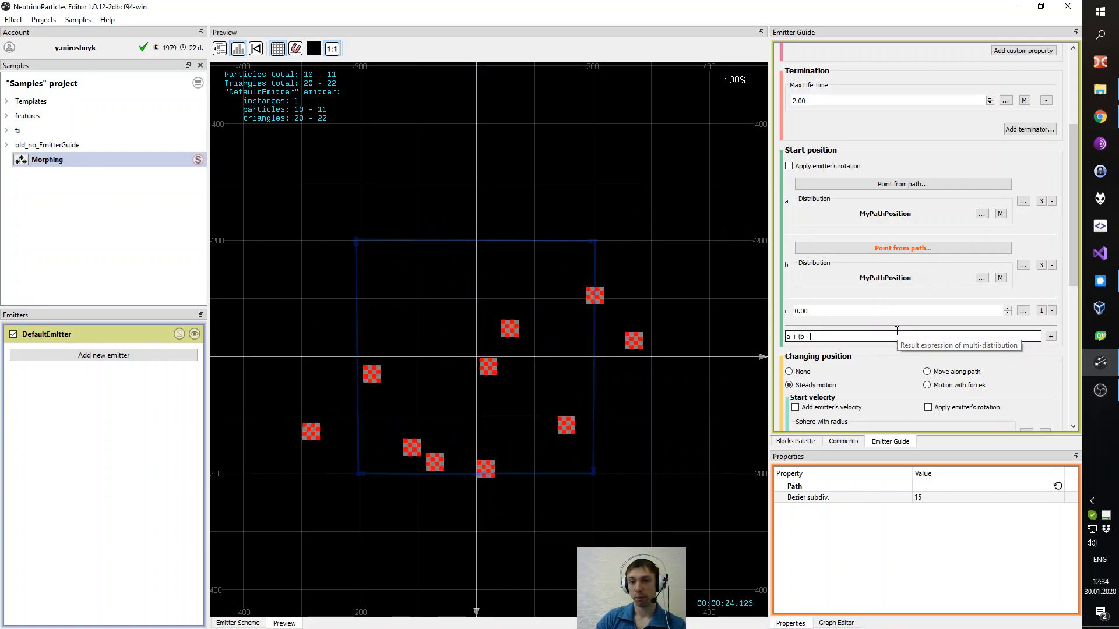
text(a) )
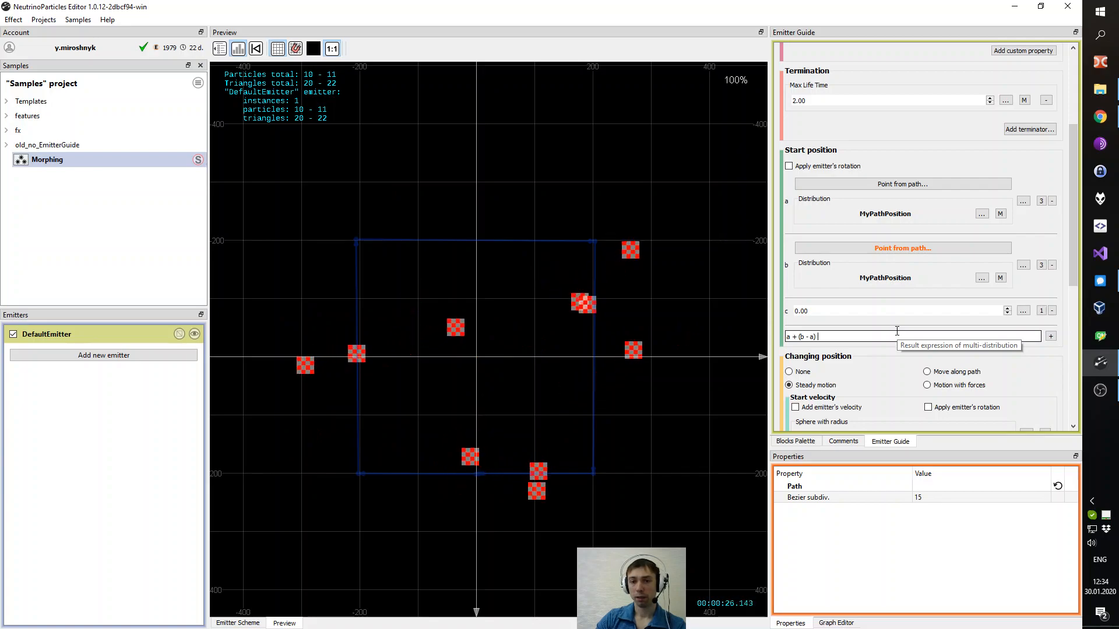
text(* c)
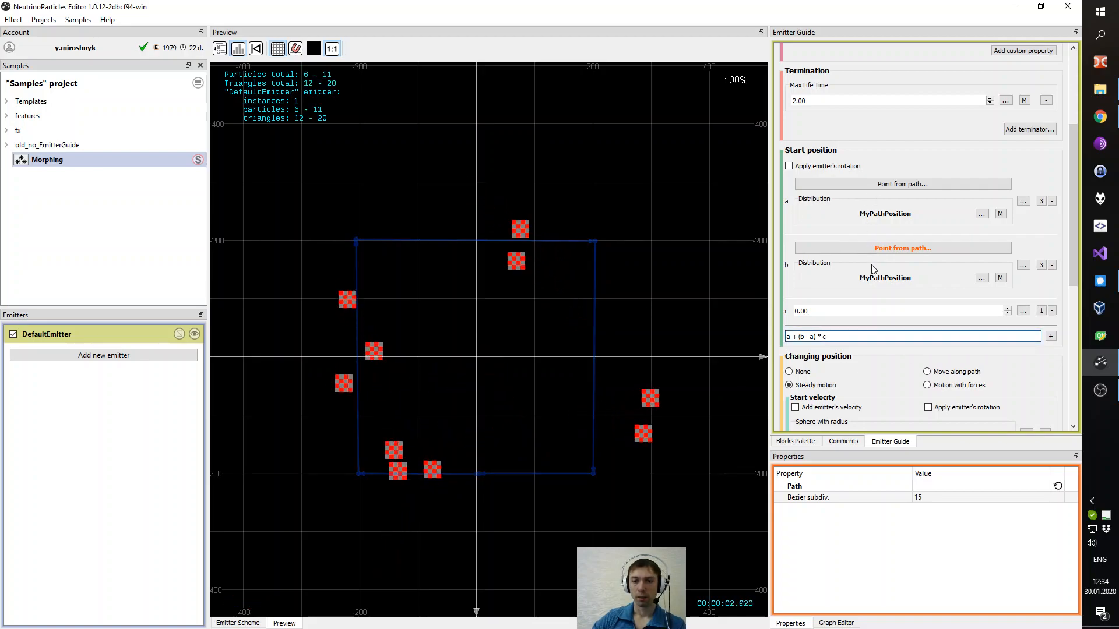
- Set the particles' changing position to None
scroll(873, 270, down, 3)
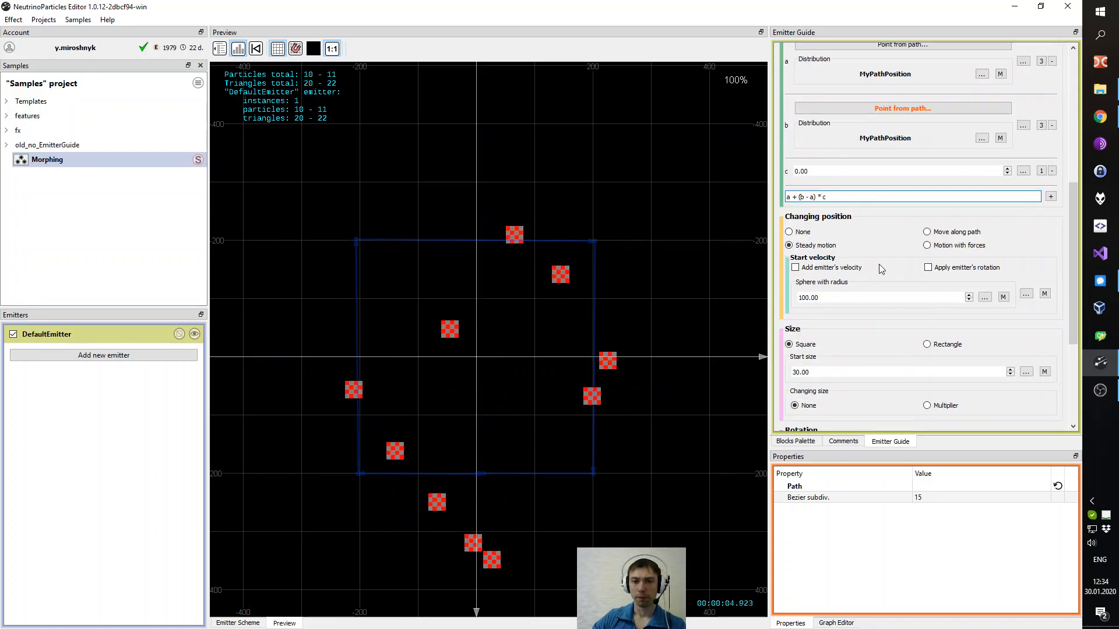
scroll(876, 267, up, 2)
drag(1071, 179, 1070, 254)
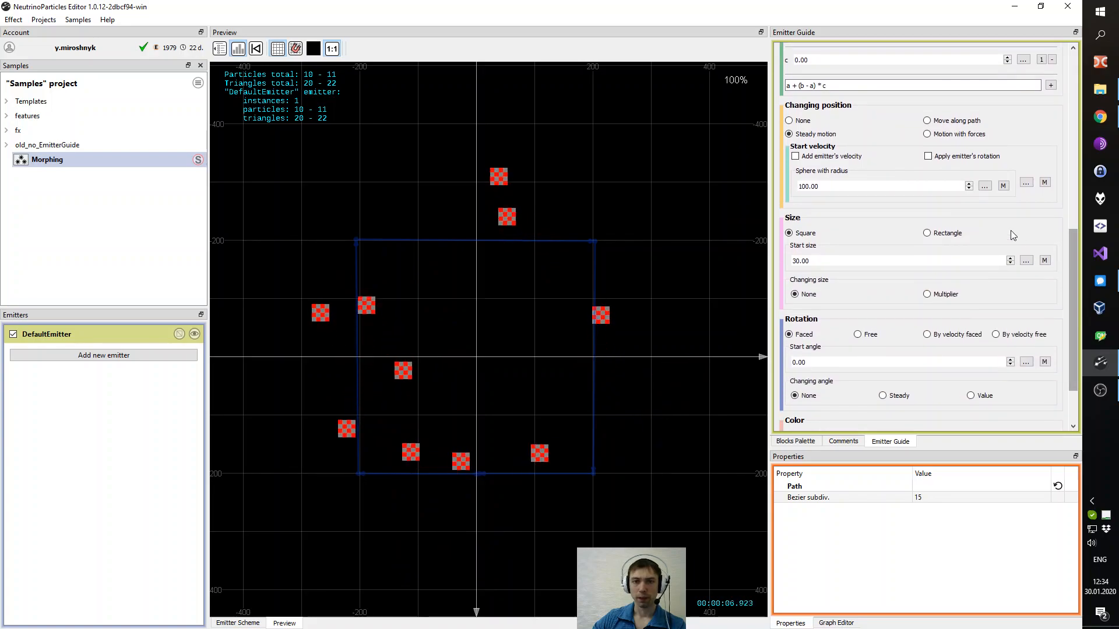
scroll(824, 169, up, 2)
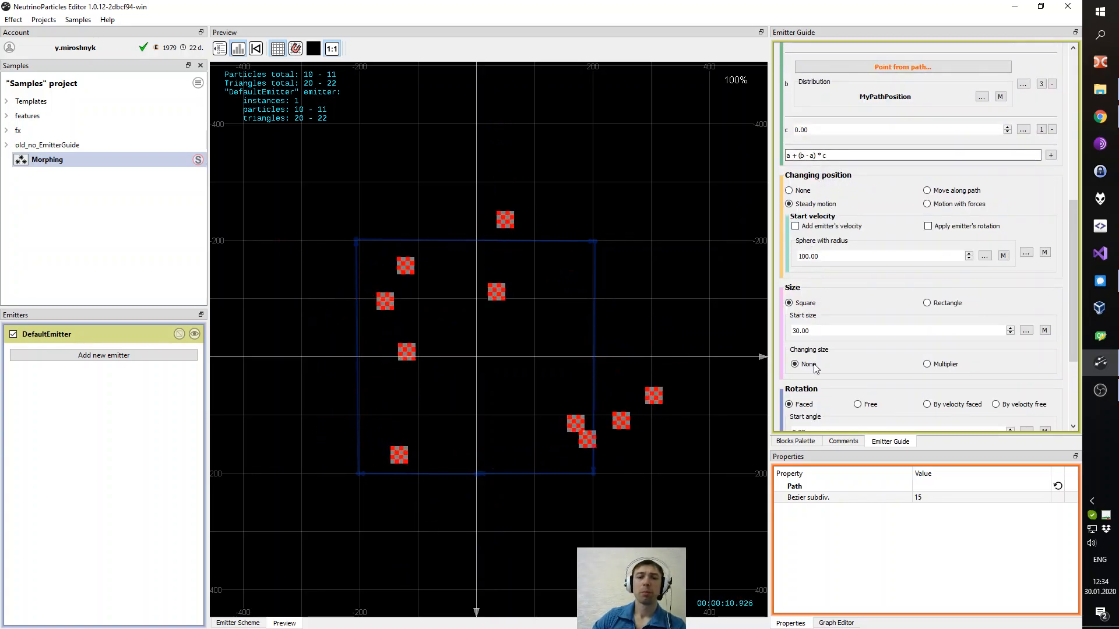
scroll(822, 180, down, 1)
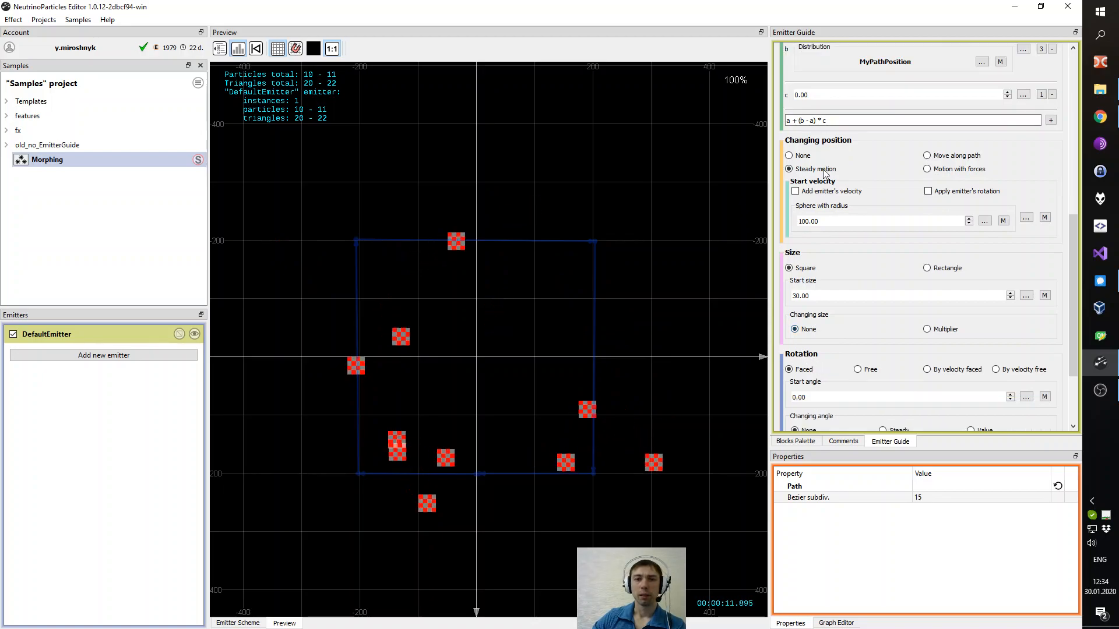
click(790, 155)
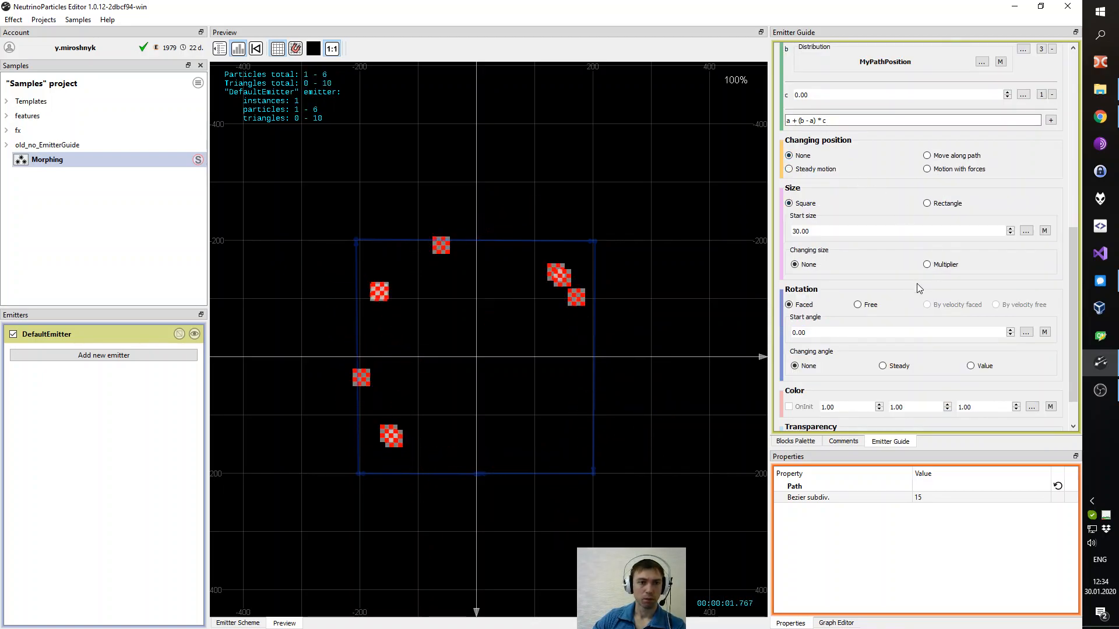
- Lower the termination Max Life Time to 1.00
scroll(932, 305, up, 10)
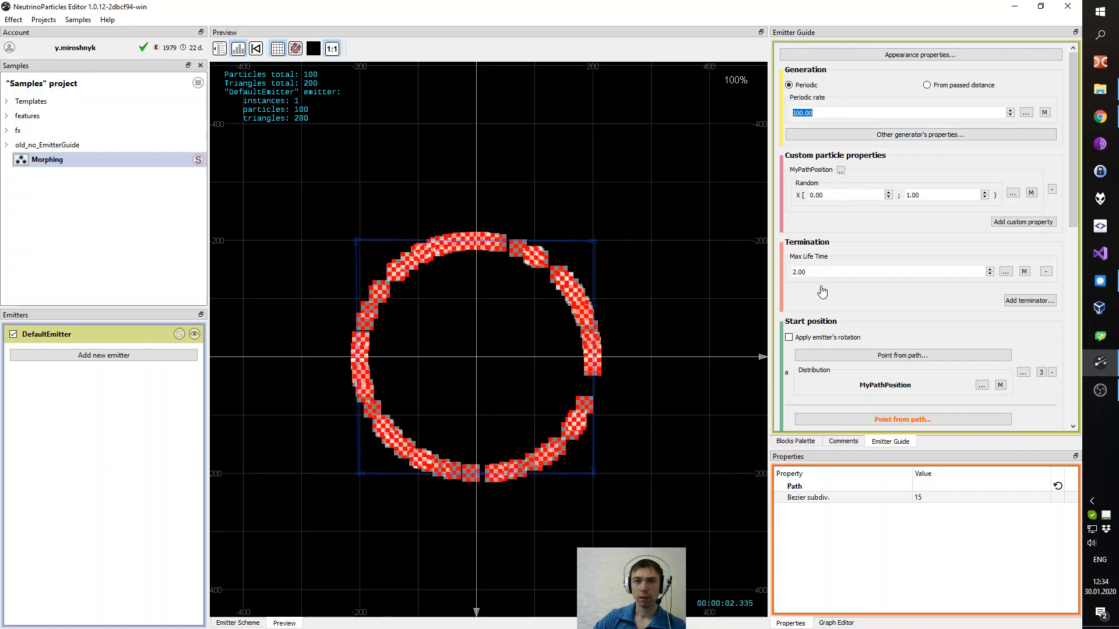
drag(816, 272, 789, 280)
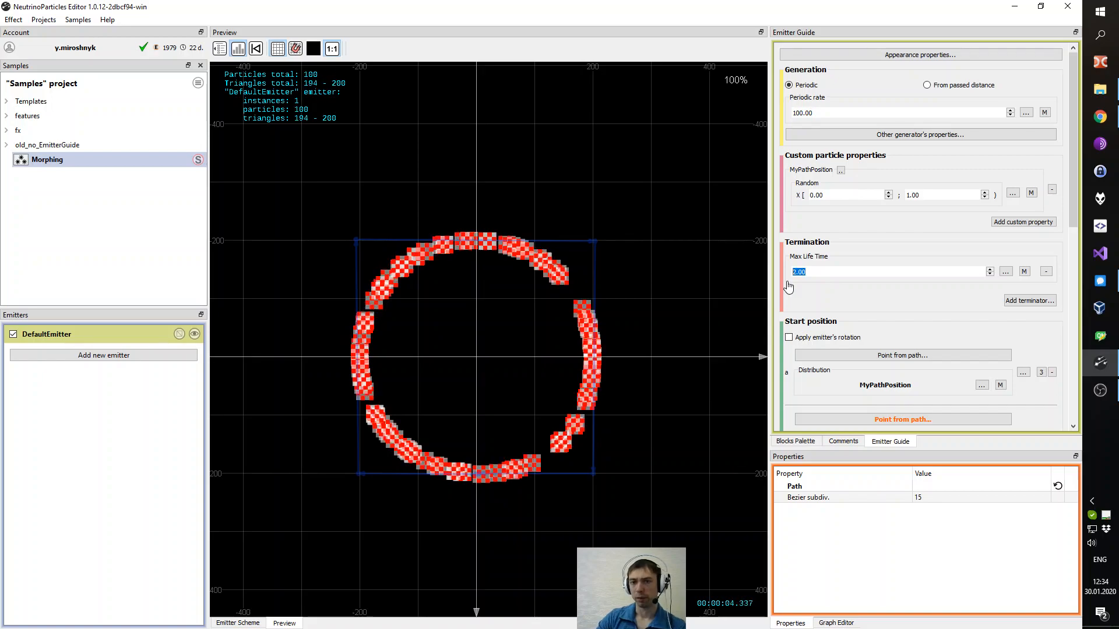
key(Down)
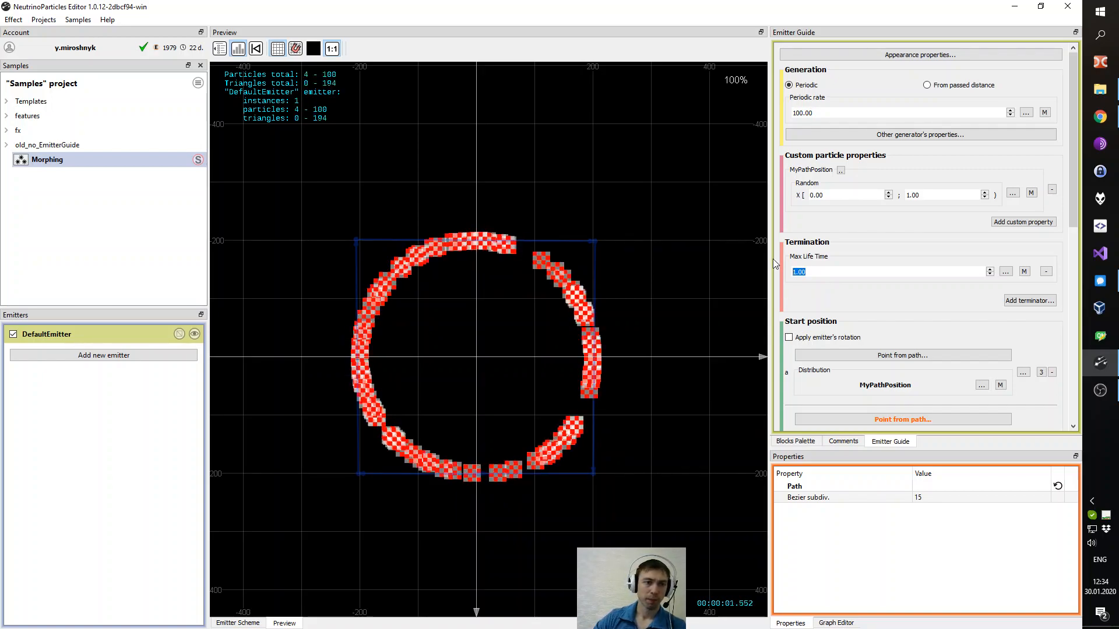
- Set entry c's value to 1.00 to preview the square shape
scroll(906, 315, down, 1)
scroll(907, 315, down, 5)
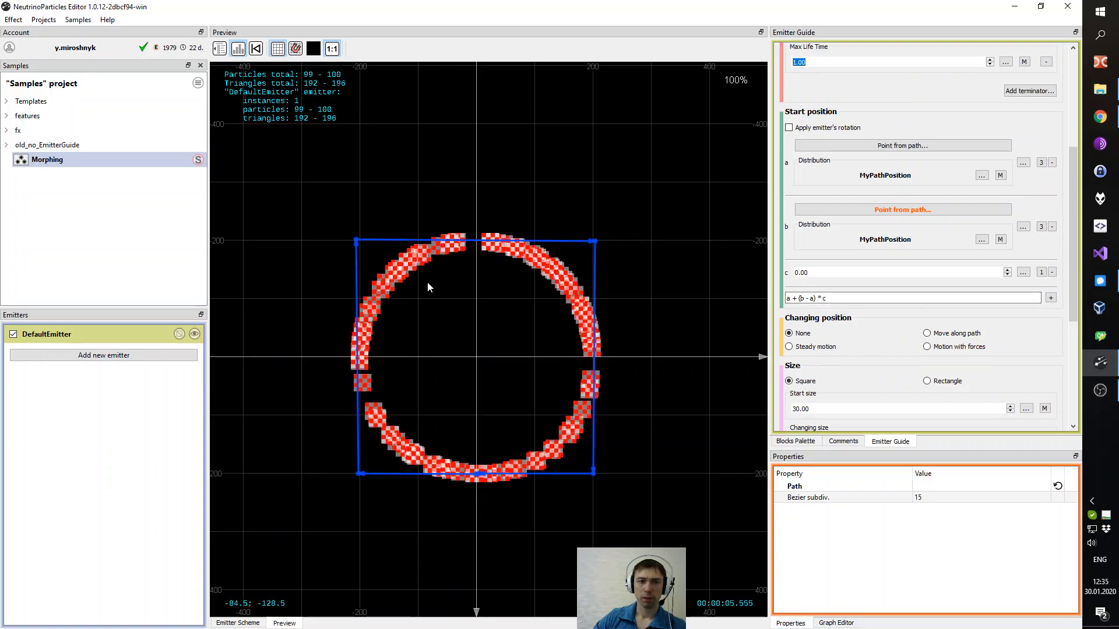
scroll(844, 253, up, 1)
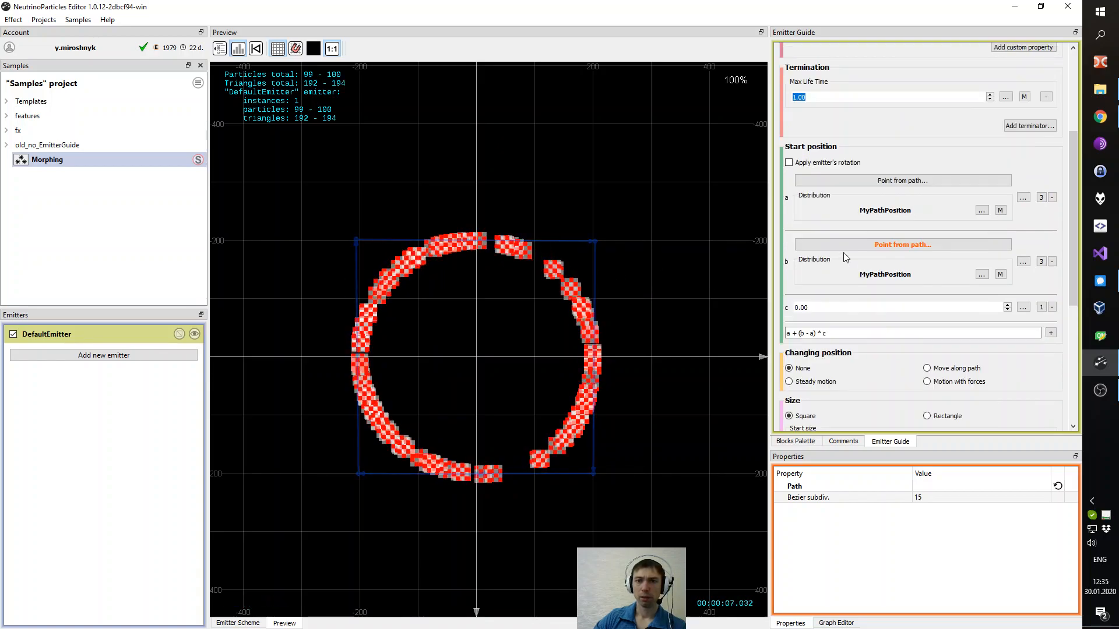
click(848, 180)
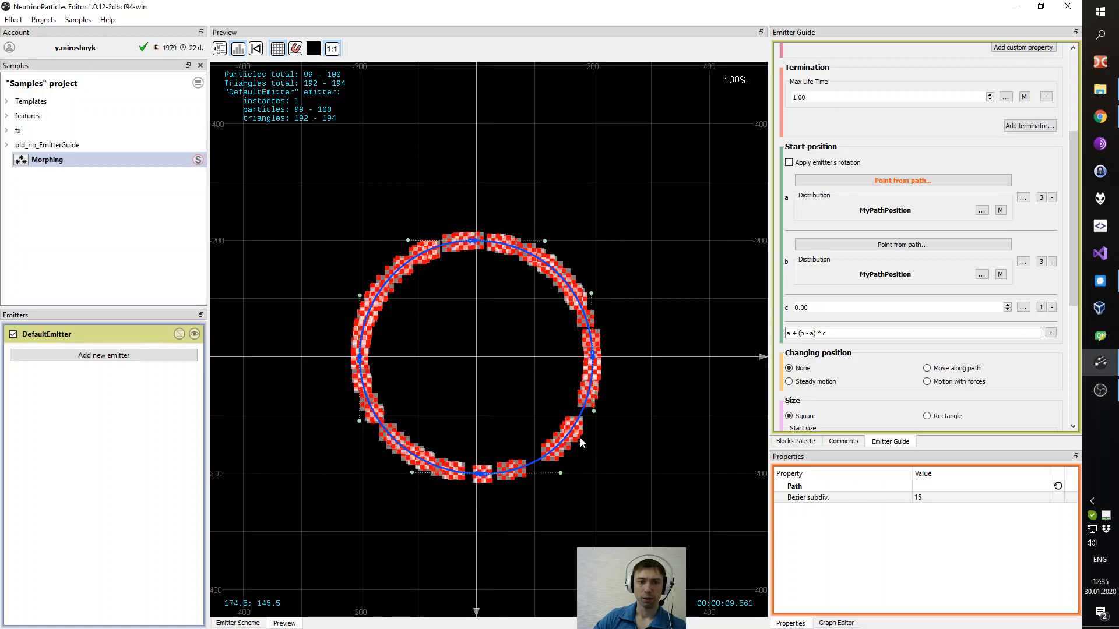
click(836, 334)
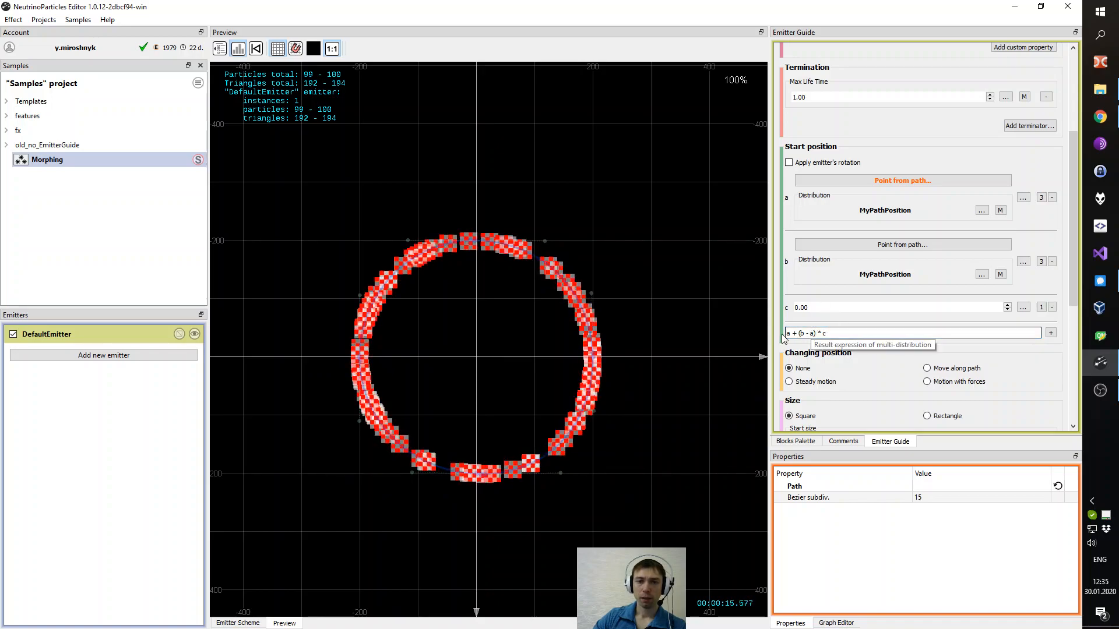
drag(787, 334, 787, 307)
click(839, 334)
click(788, 333)
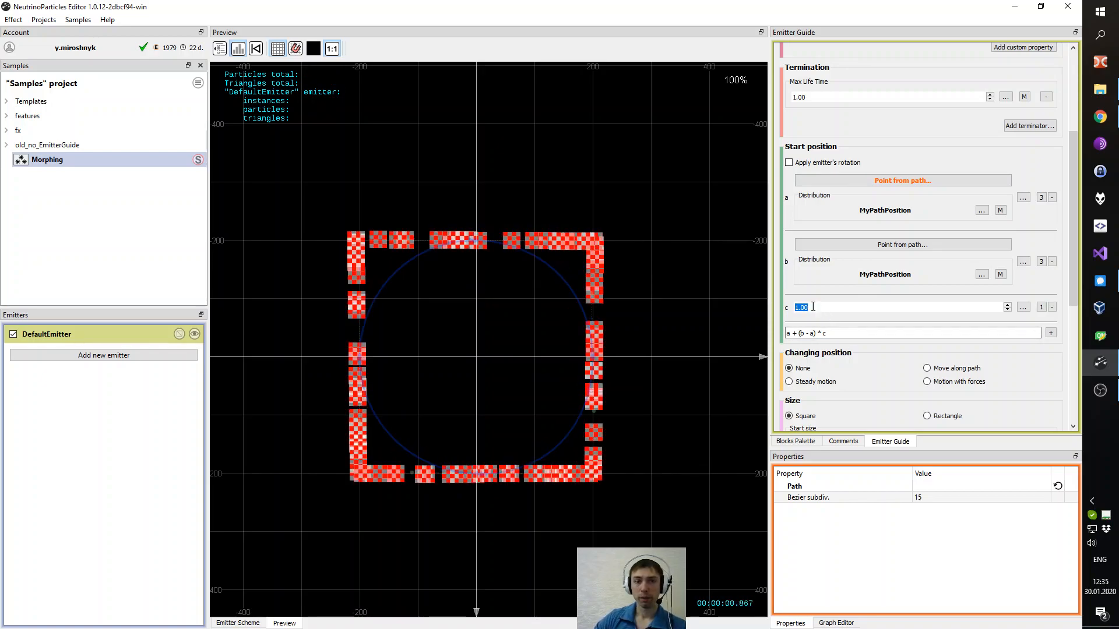
key(Right)
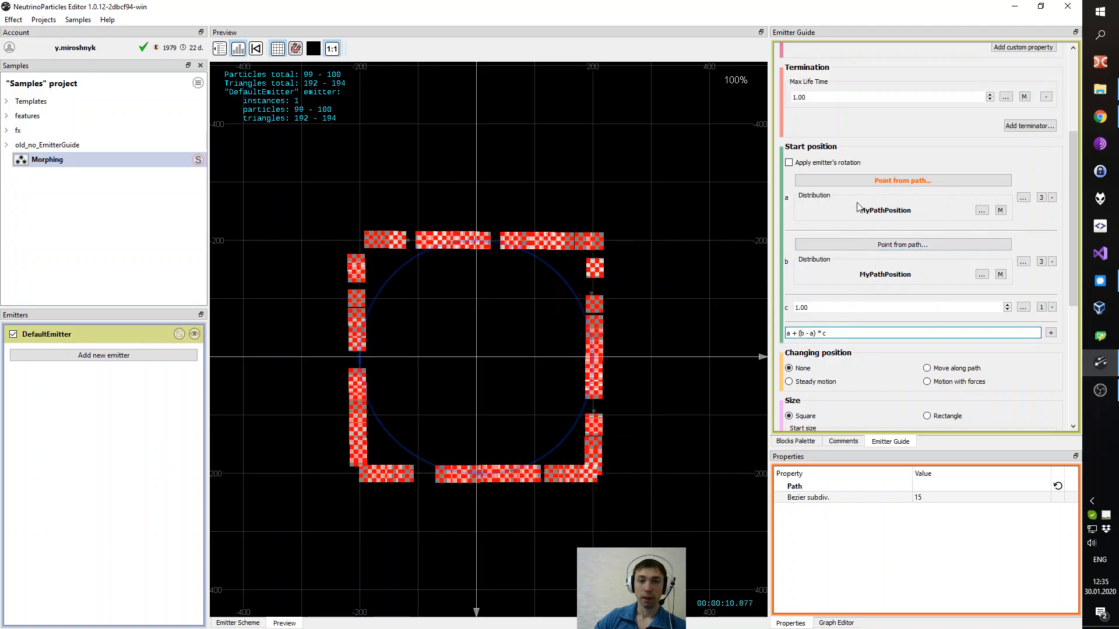
- Set entry c's value to 0.5 to preview the blended shape
drag(813, 308, 771, 311)
text(0.5)
key(Return)
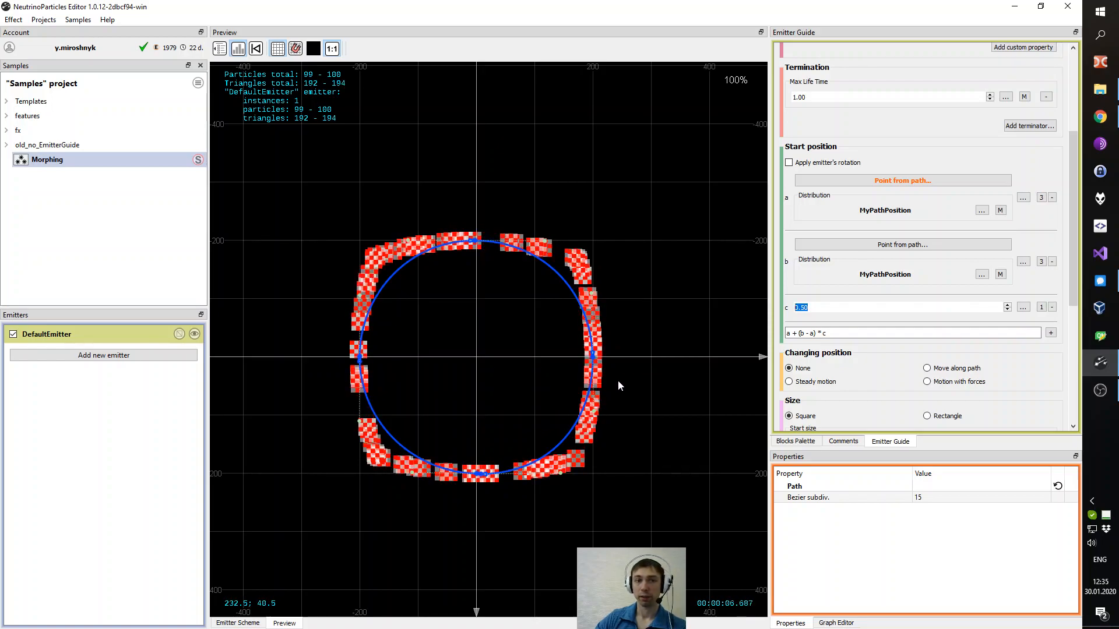
- Change entry c's distribution type to Over emitter time
drag(1074, 274, 1075, 295)
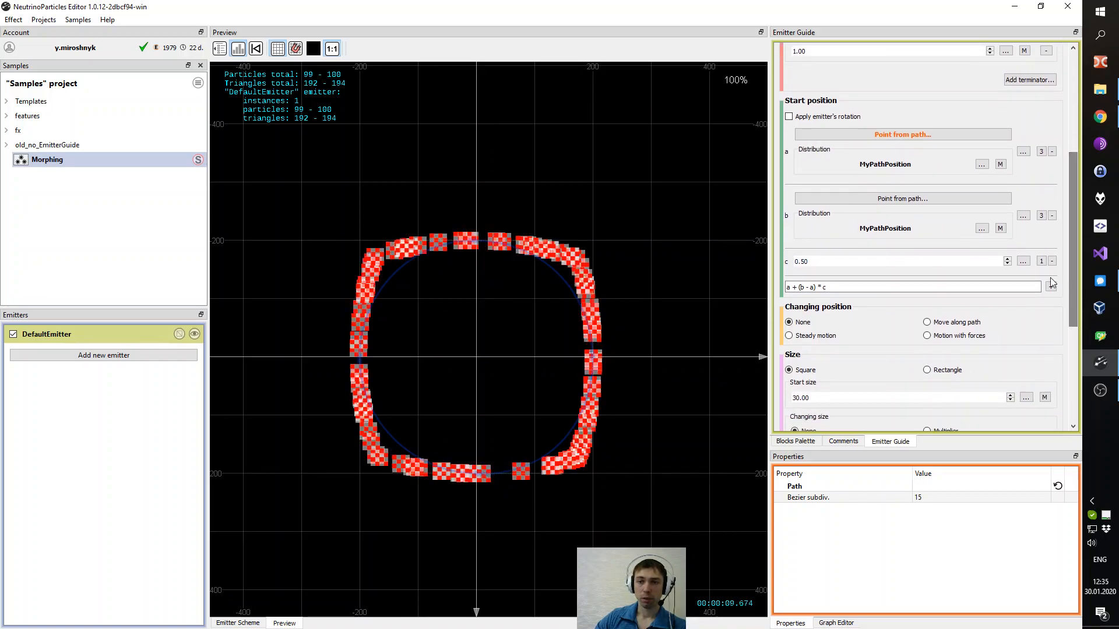
double_click(818, 260)
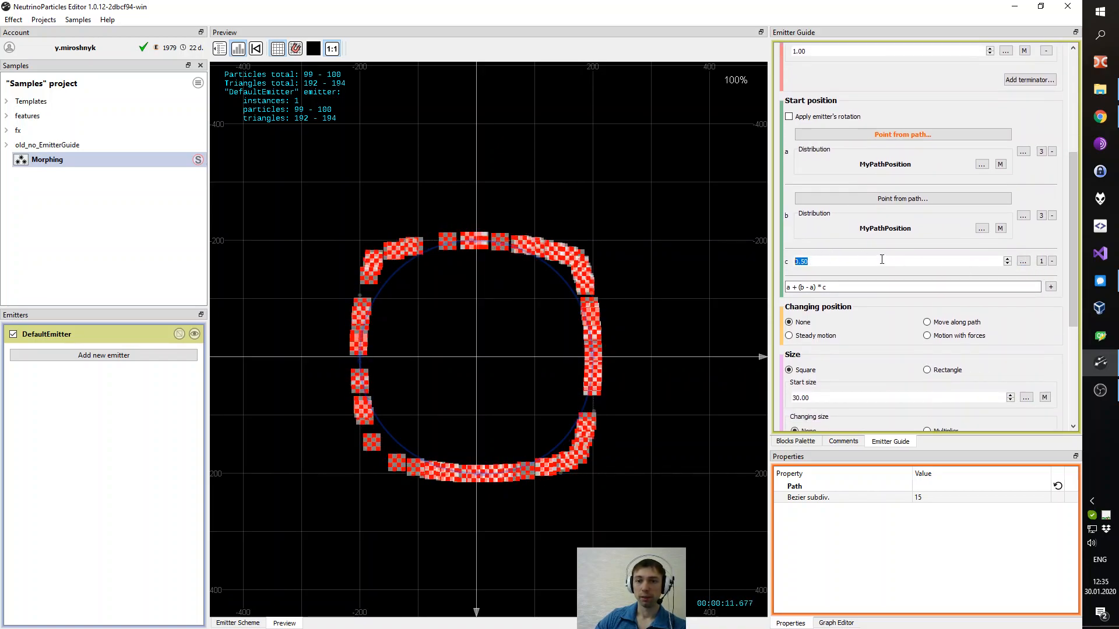
click(1029, 262)
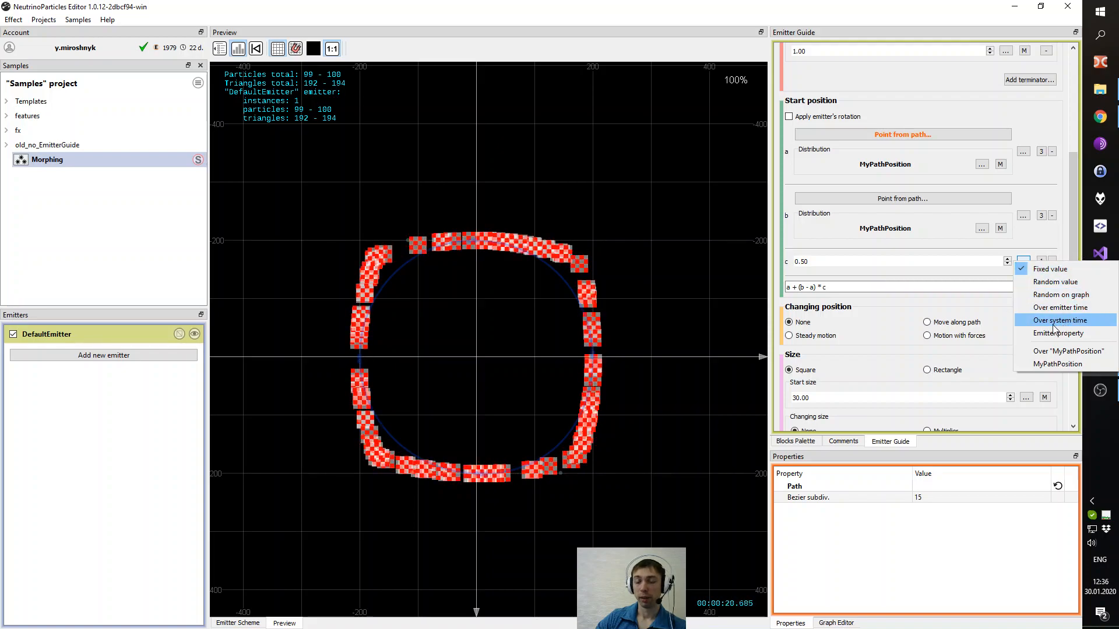
click(1052, 307)
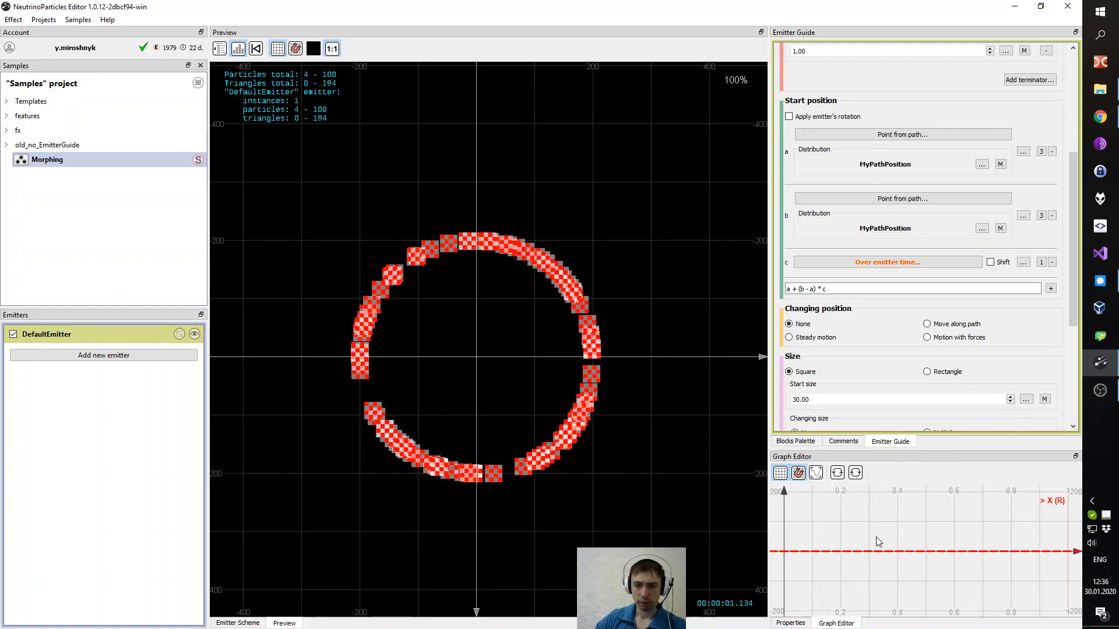
- Shape c's graph so it ramps from 0 up to 1 at about time 6
click(816, 473)
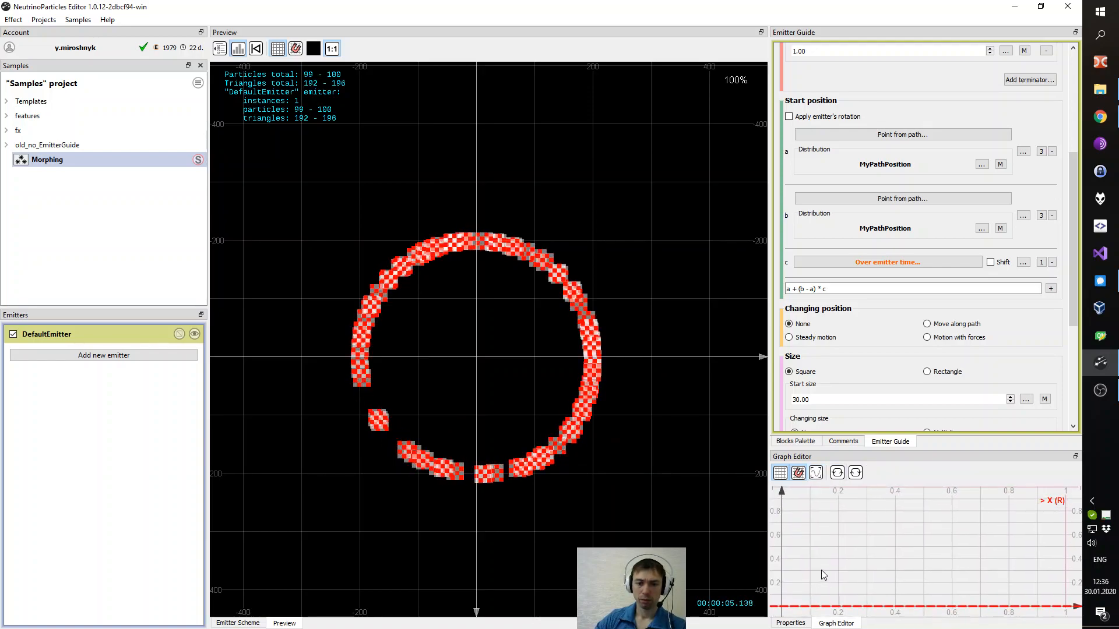
drag(977, 577, 892, 587)
drag(1023, 569, 908, 575)
drag(992, 594, 904, 584)
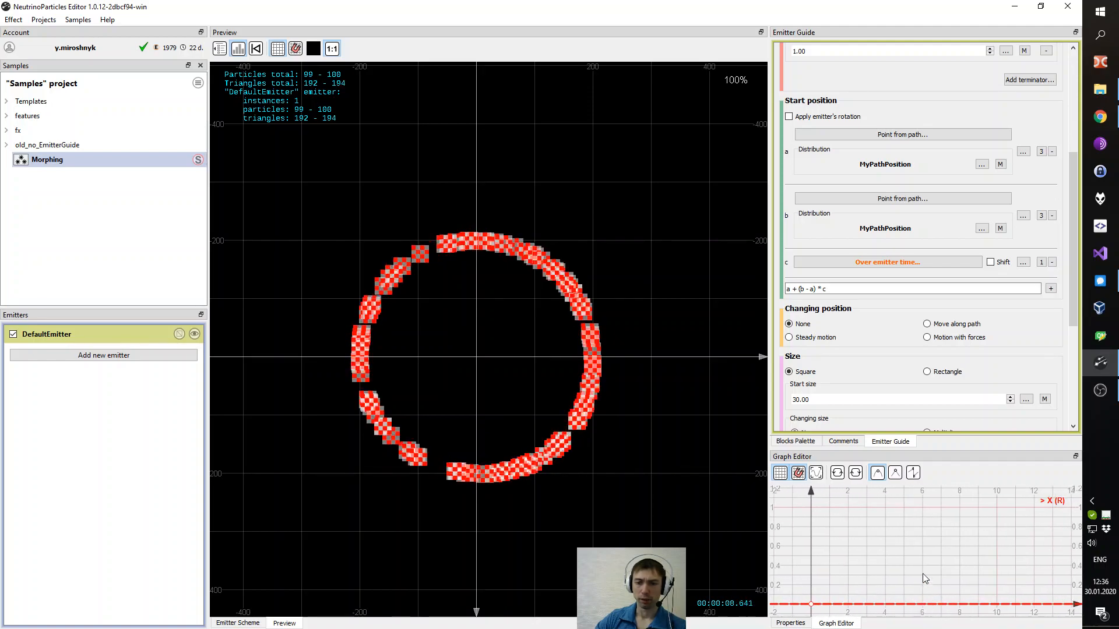
click(923, 603)
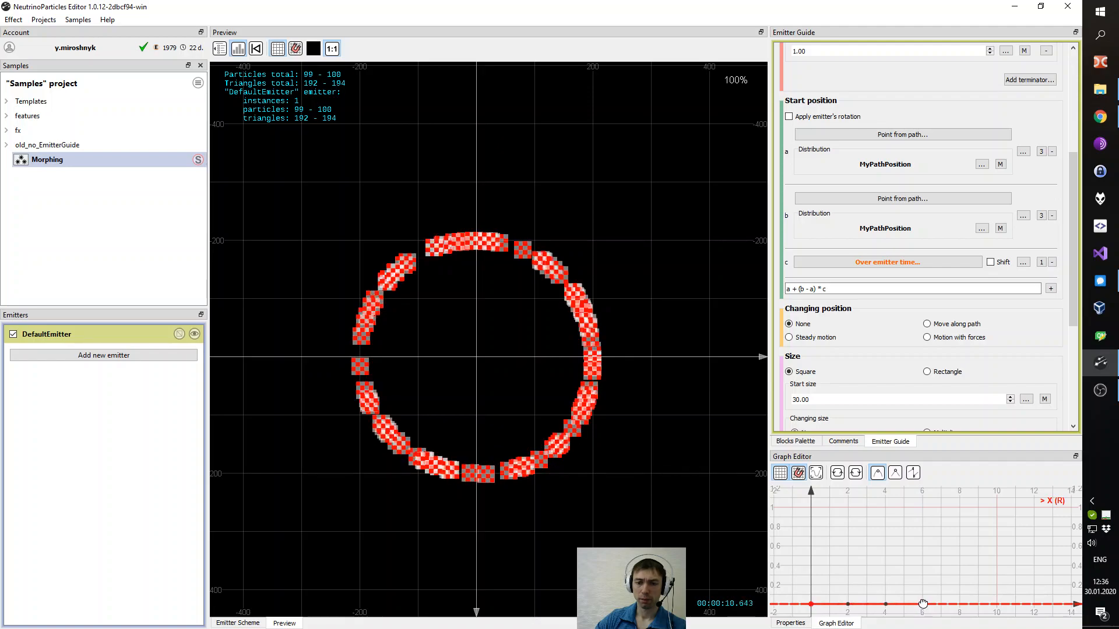
drag(923, 558, 919, 511)
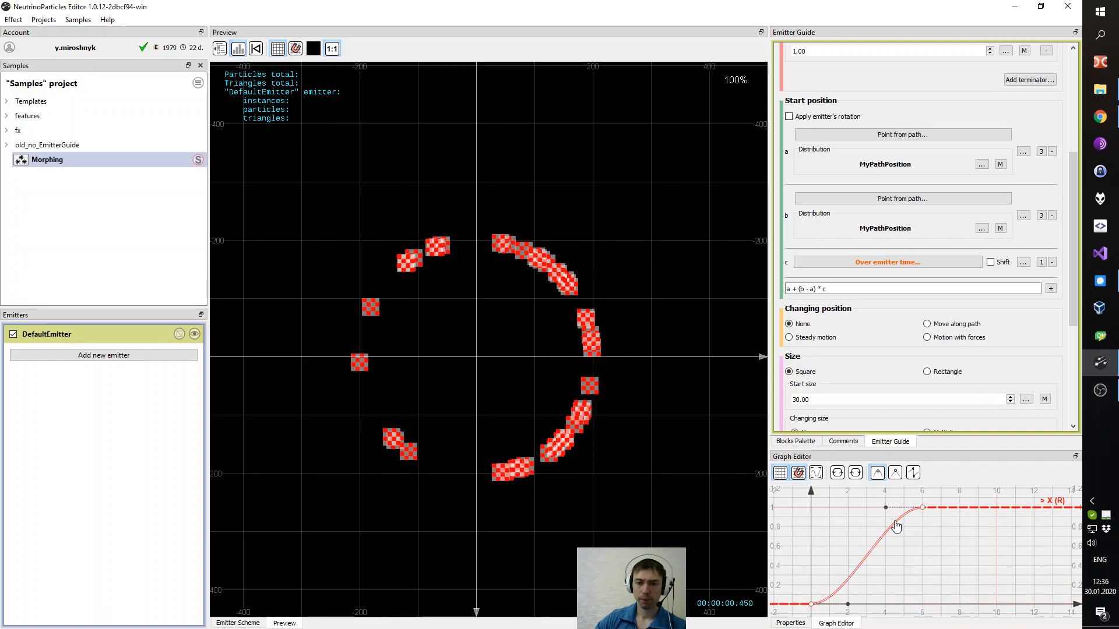
- Reshape c's graph into a linear triangle rising from 0 to 1 at time 6 and falling back to 0 at time 12
drag(970, 551, 909, 549)
drag(987, 506, 973, 602)
drag(873, 568, 918, 550)
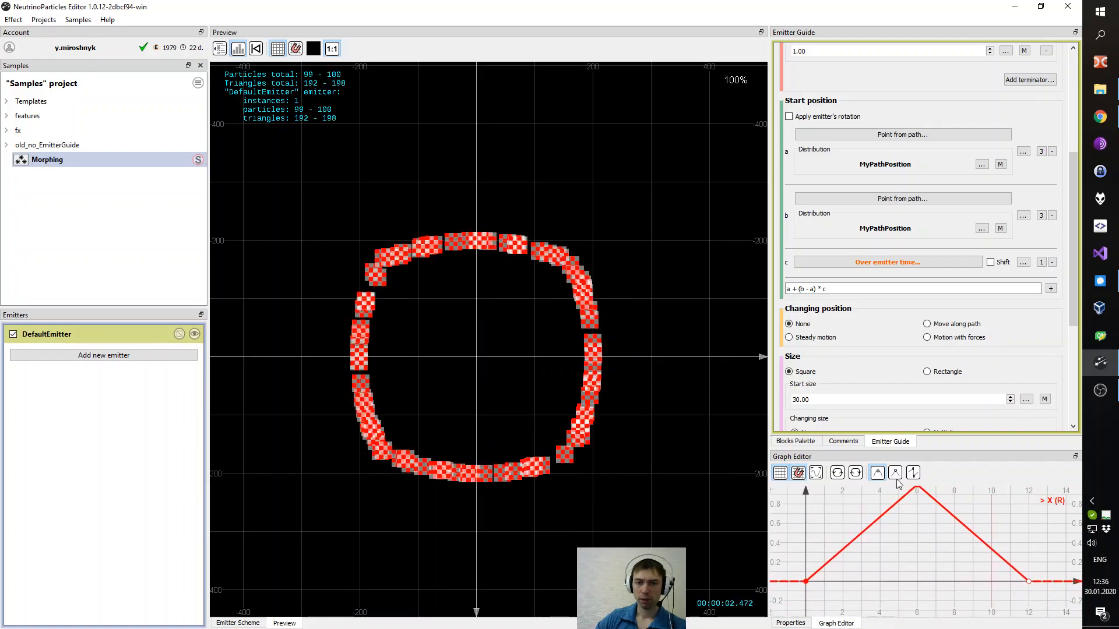
click(855, 473)
drag(1056, 525, 924, 540)
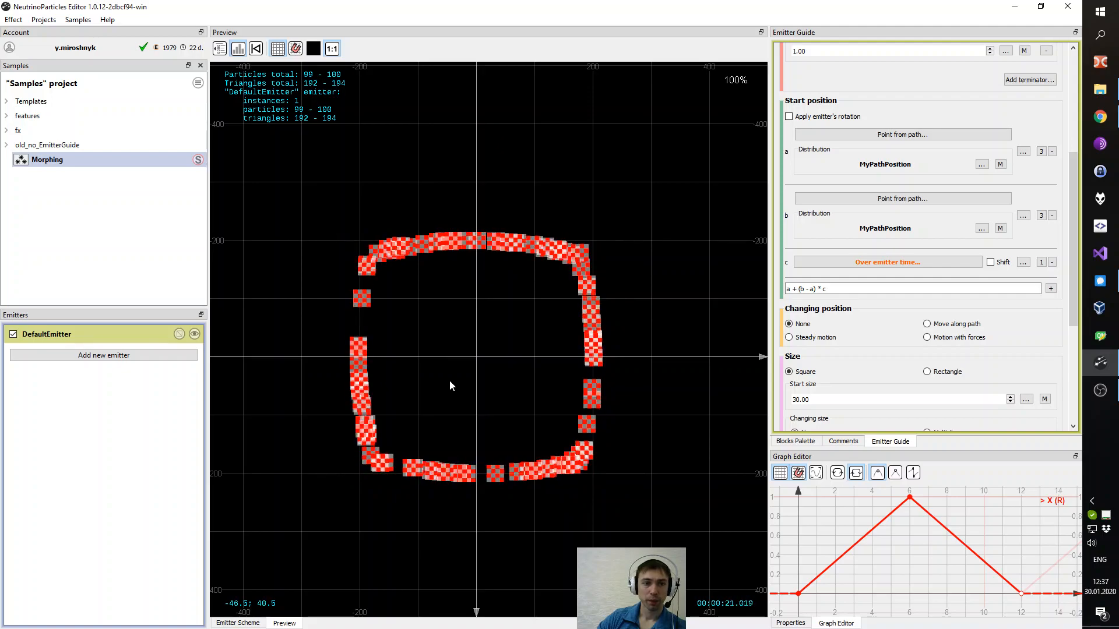
mouse_move(1074, 290)
mouse_down()
mouse_move(1074, 331)
mouse_move(1074, 273)
mouse_up()
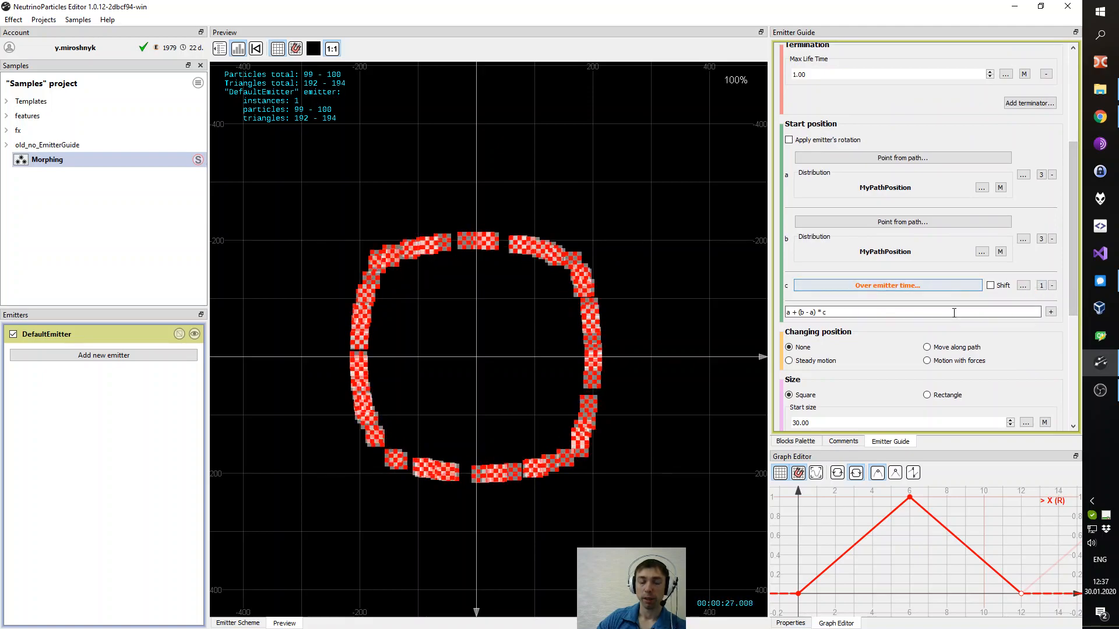
click(1023, 285)
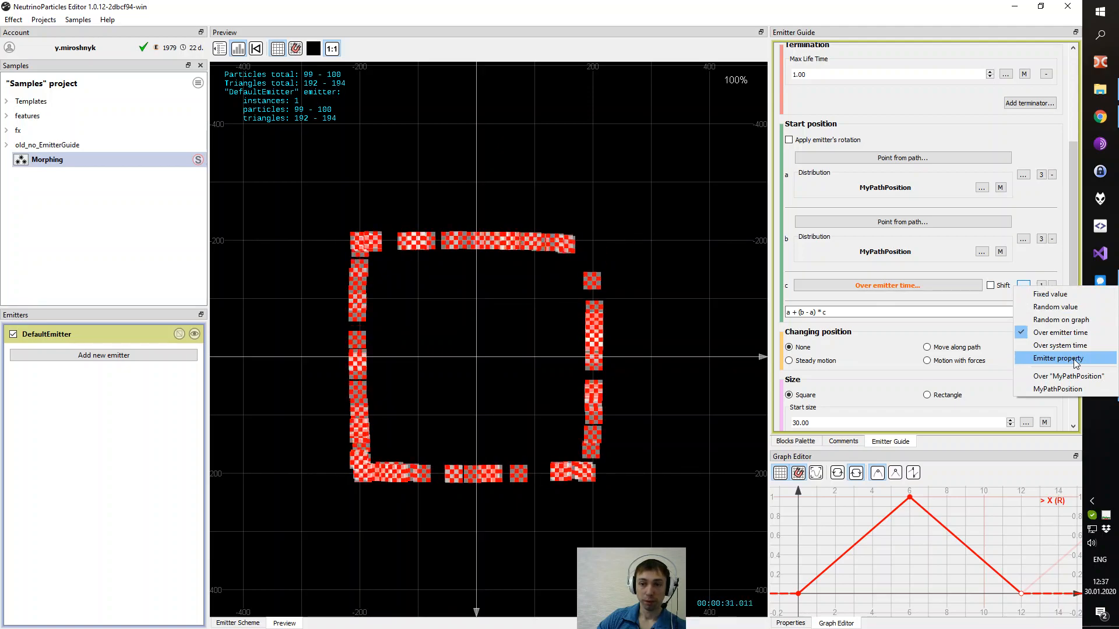
click(1077, 248)
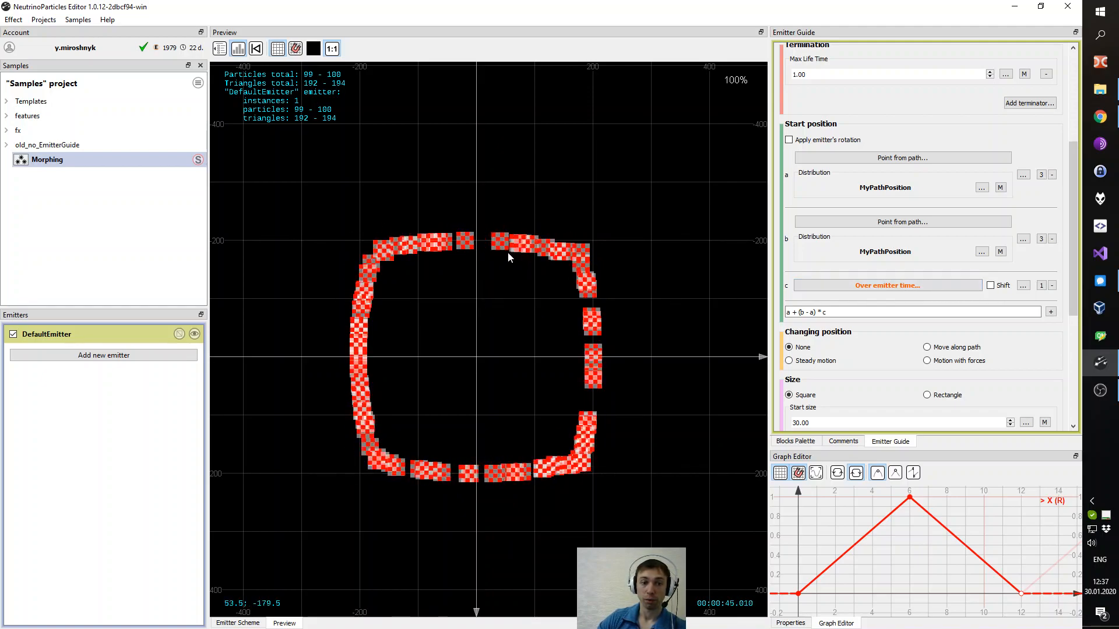
- Replace the start position expression with lerp(a, b, c)
mouse_move(1075, 274)
mouse_down()
mouse_move(1077, 316)
mouse_move(1085, 267)
mouse_up()
triple_click(936, 336)
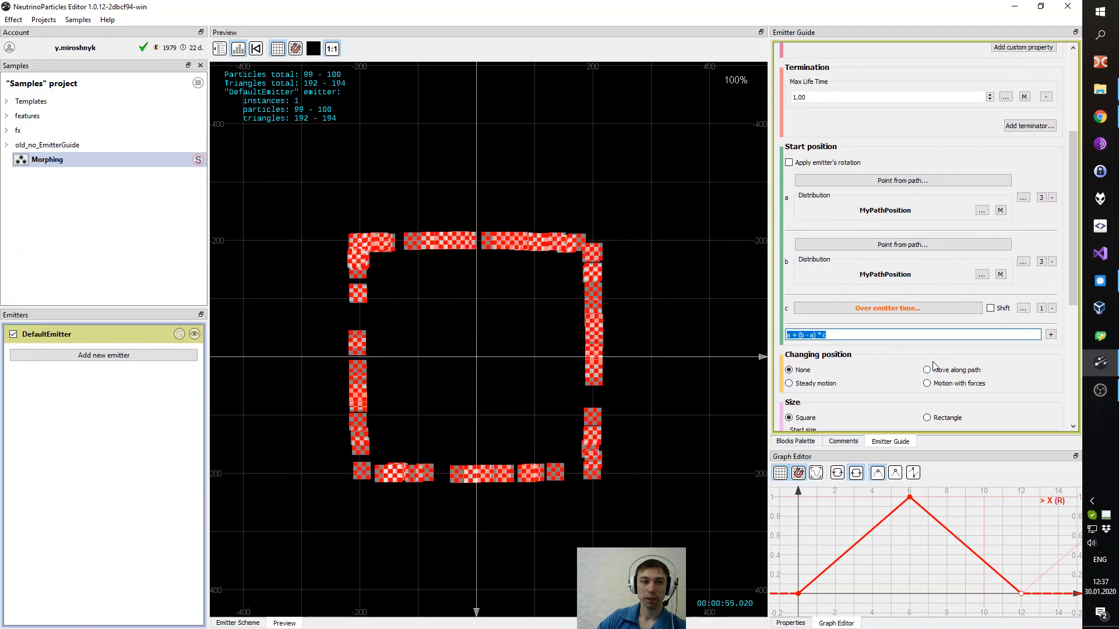
click(835, 335)
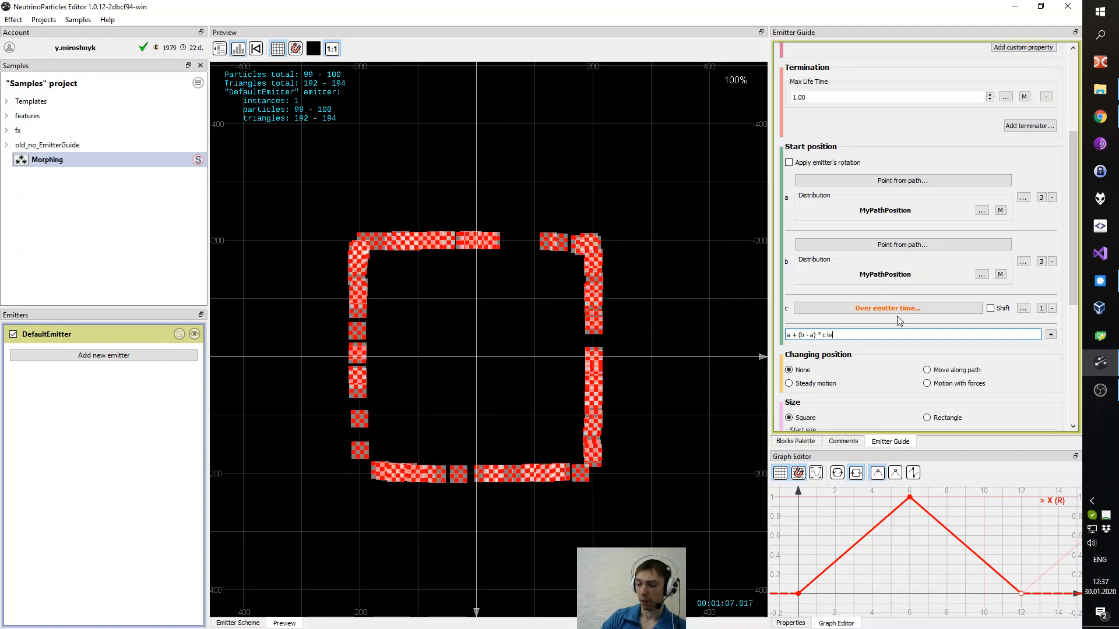
key(ctrl+a)
key(ctrl+c)
key(BackSpace)
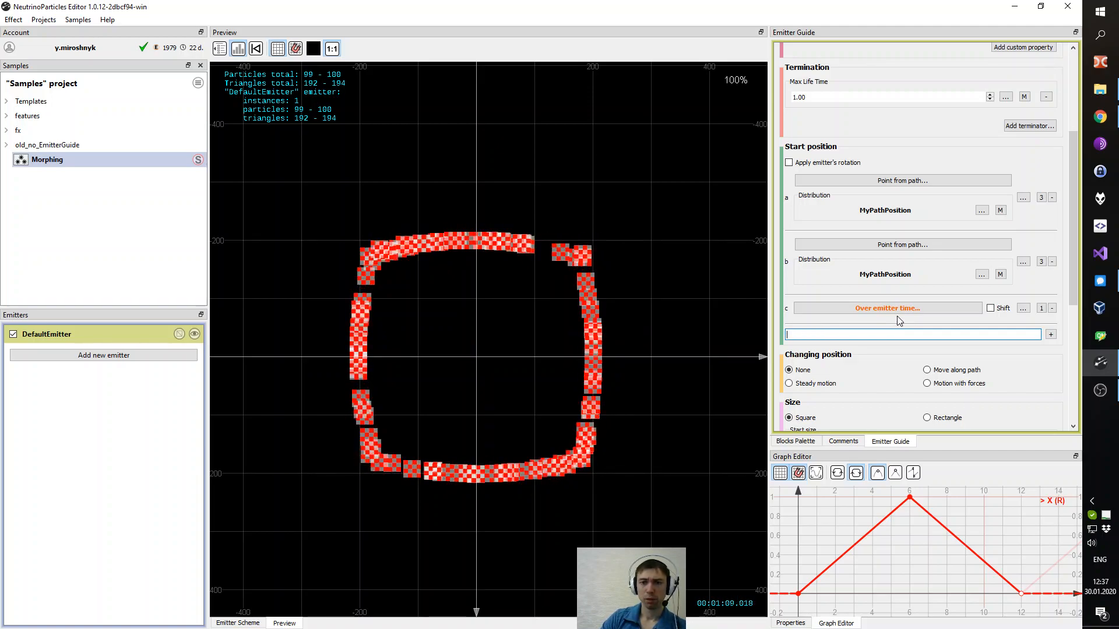
text(ler)
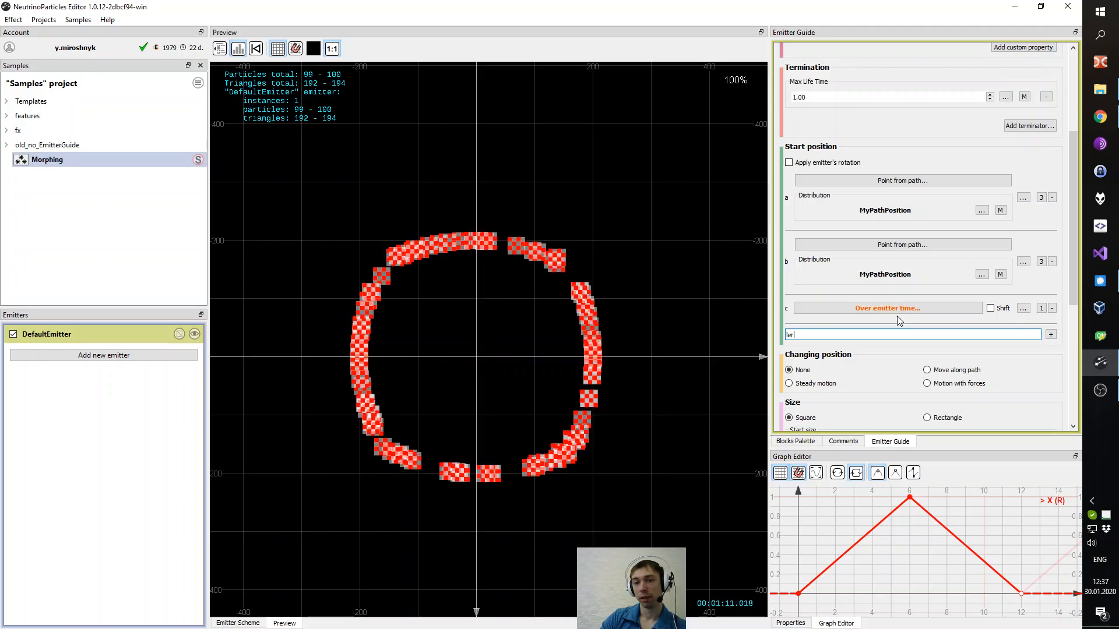
text(p(a, b, c))
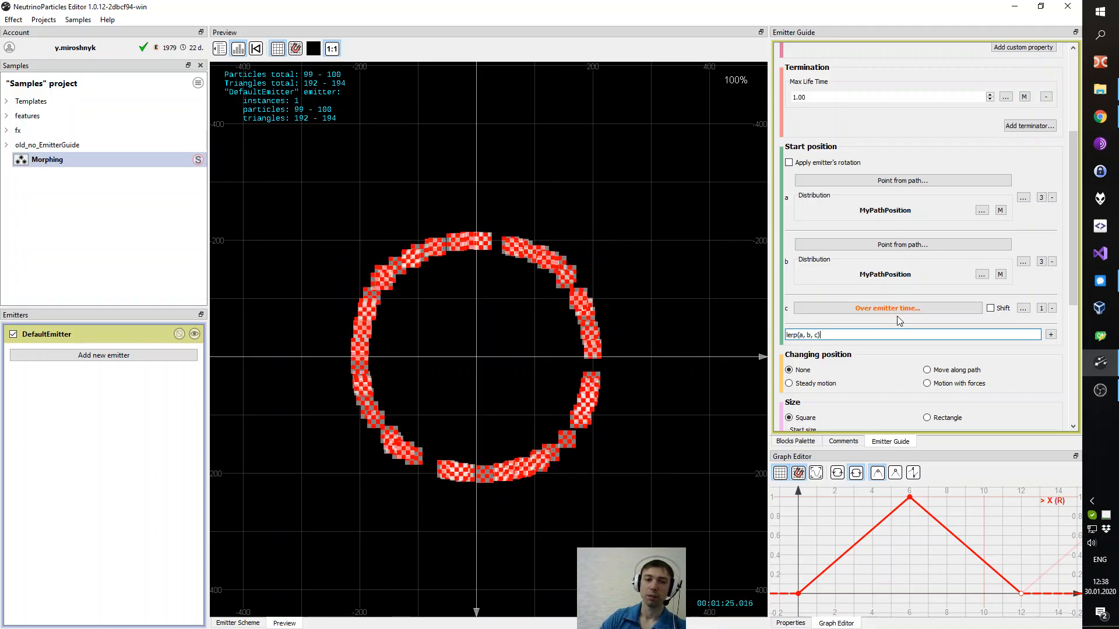
- Clear the expression and paste back a + (b - a) * c
key(ctrl+a)
key(BackSpace)
drag(1073, 272, 1073, 299)
click(931, 276)
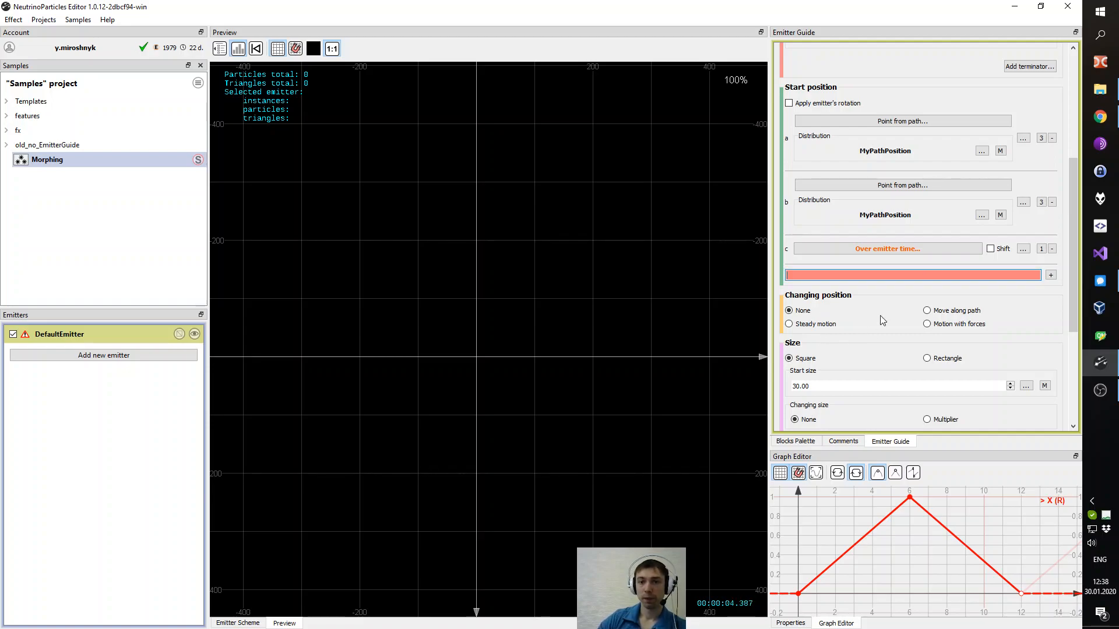
key(ctrl+v)
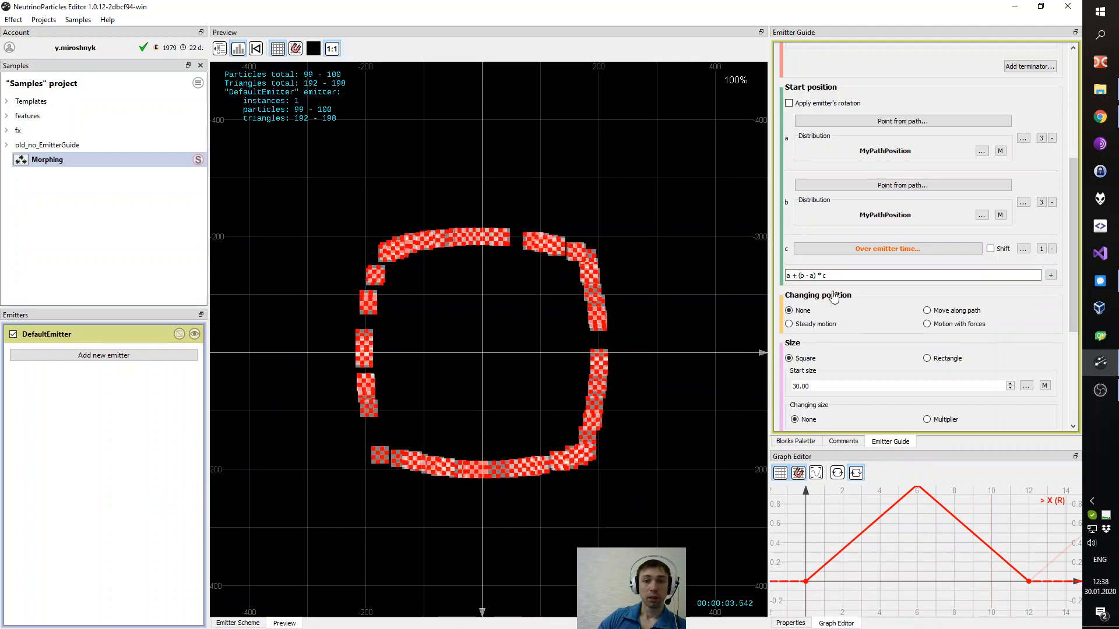
drag(1075, 193, 1076, 138)
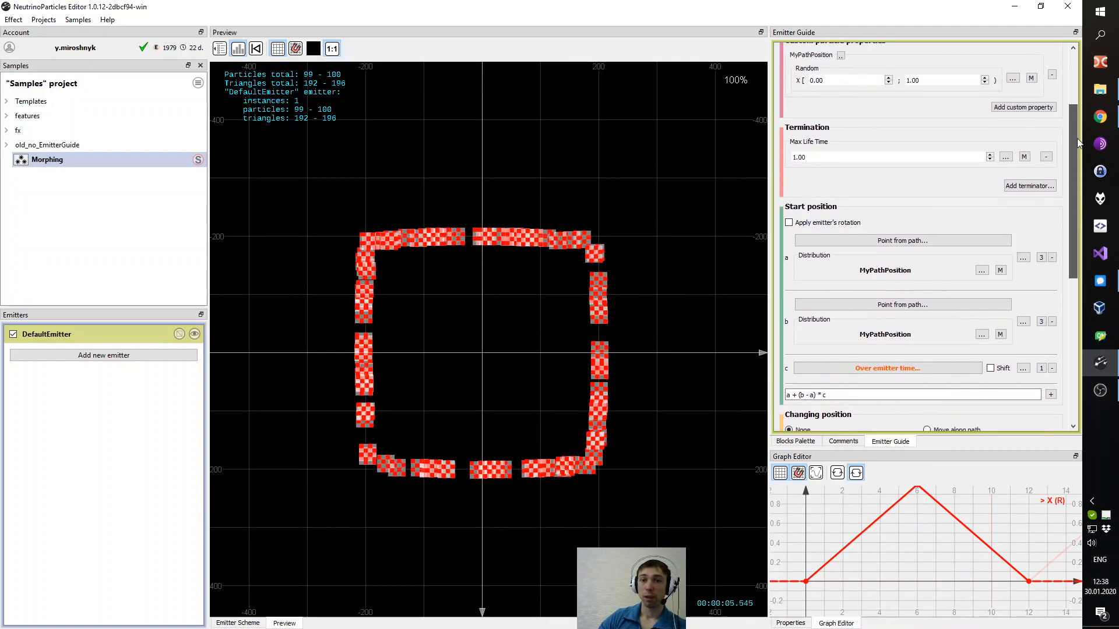
scroll(848, 274, down, 2)
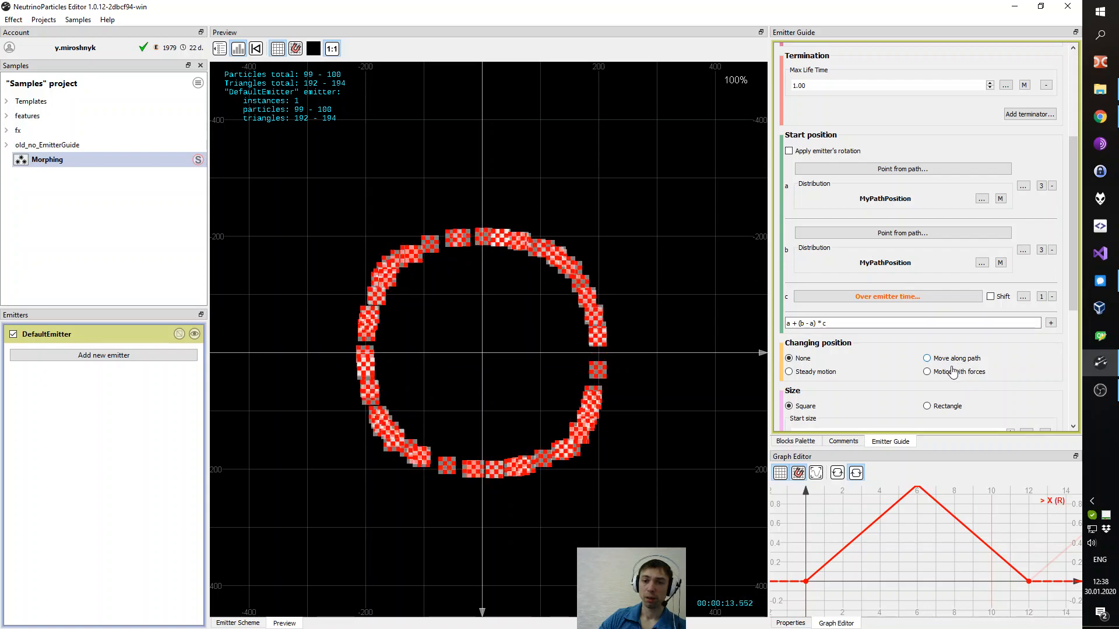
scroll(918, 360, down, 1)
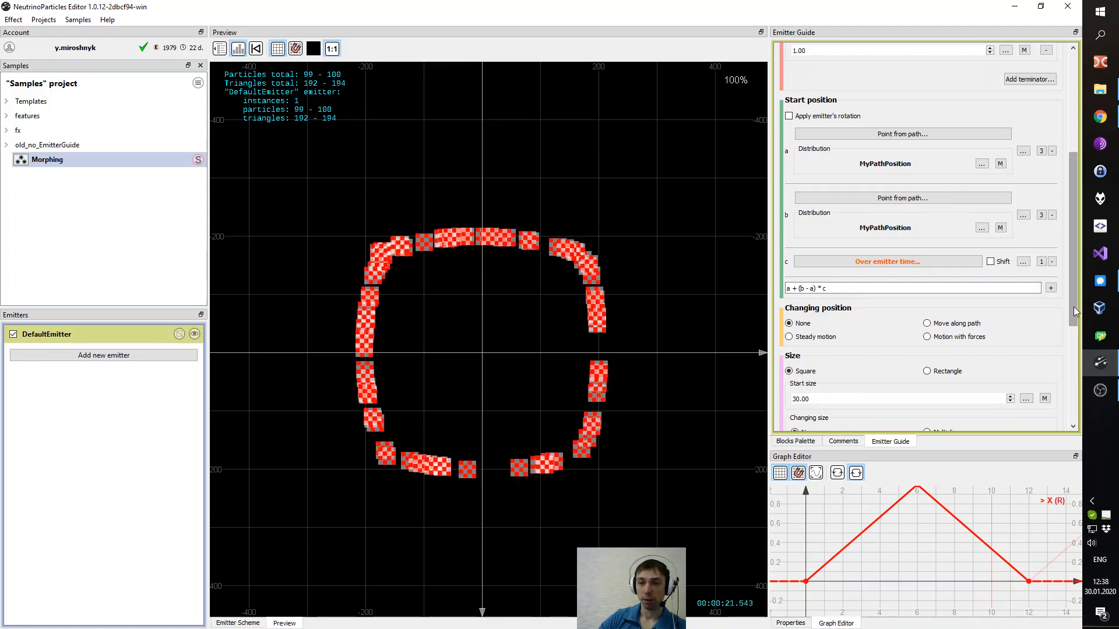
scroll(909, 222, up, 1)
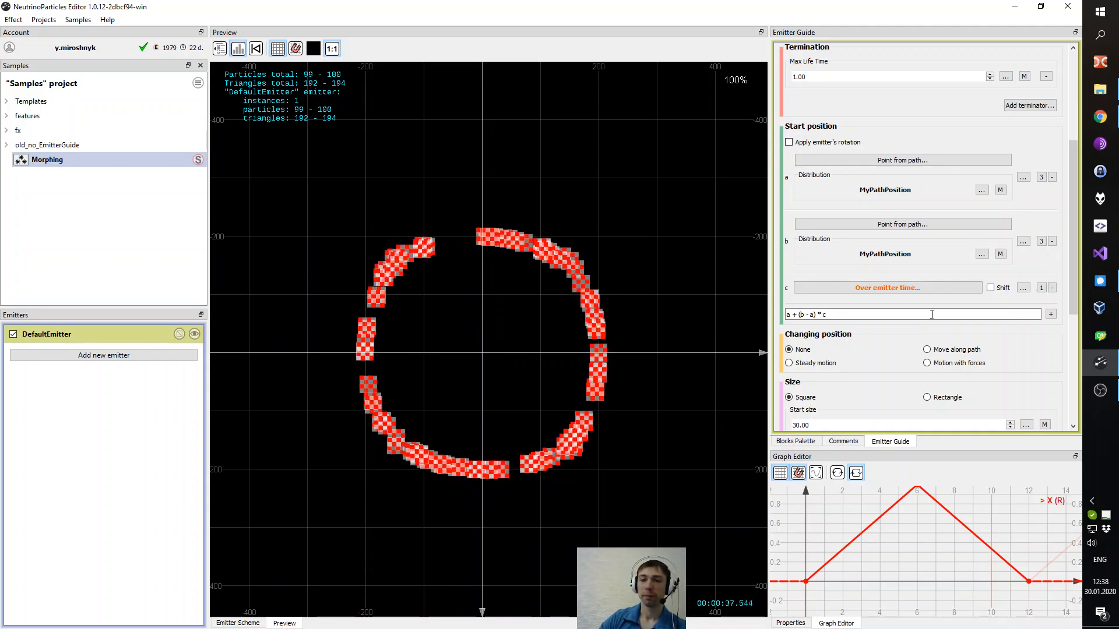
drag(1068, 205, 1061, 104)
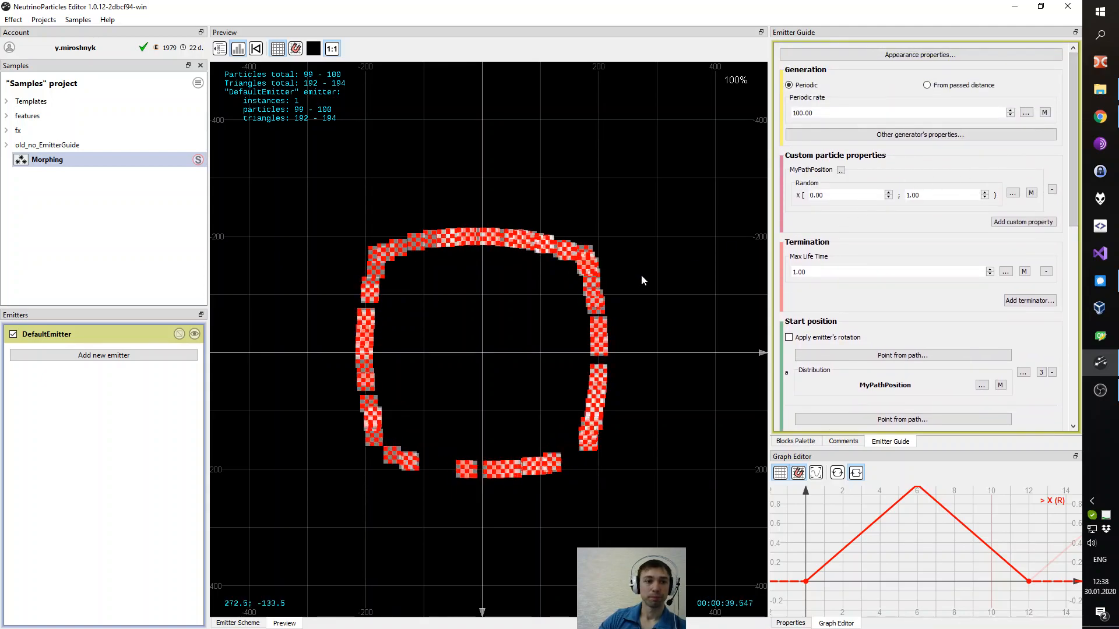